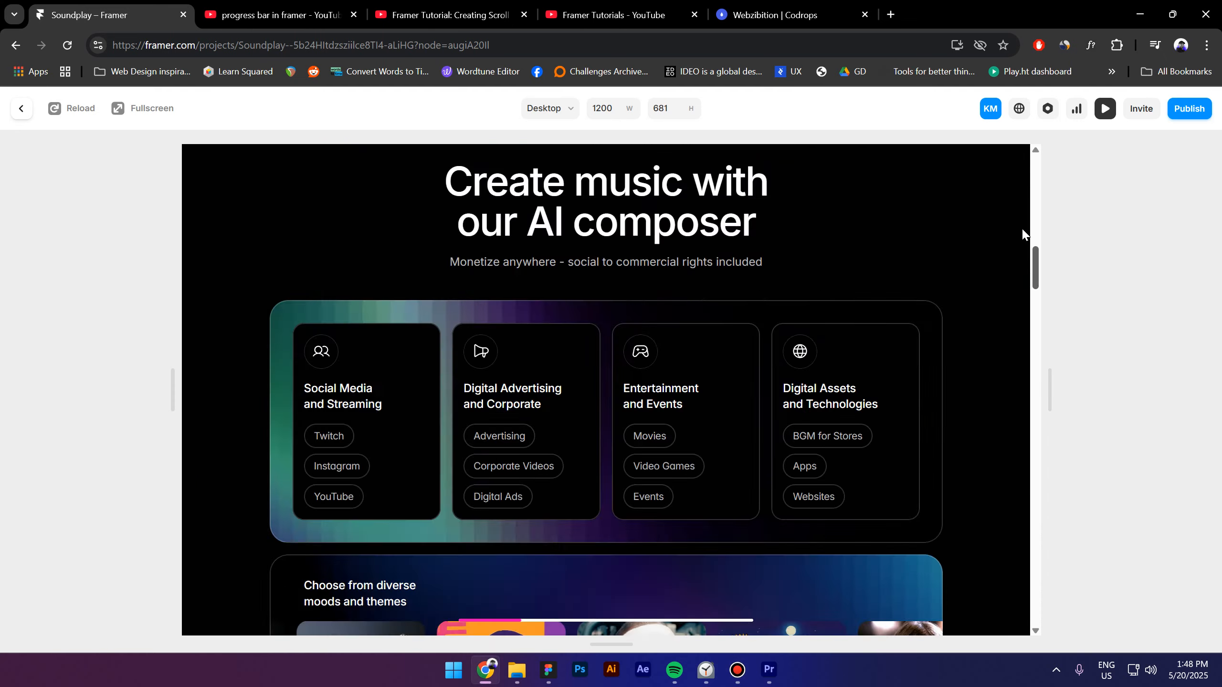
Reload the site preview and examine how the progress bar reacts while moving down the page.
{"action": "left_click", "coordinate": [75, 110]}
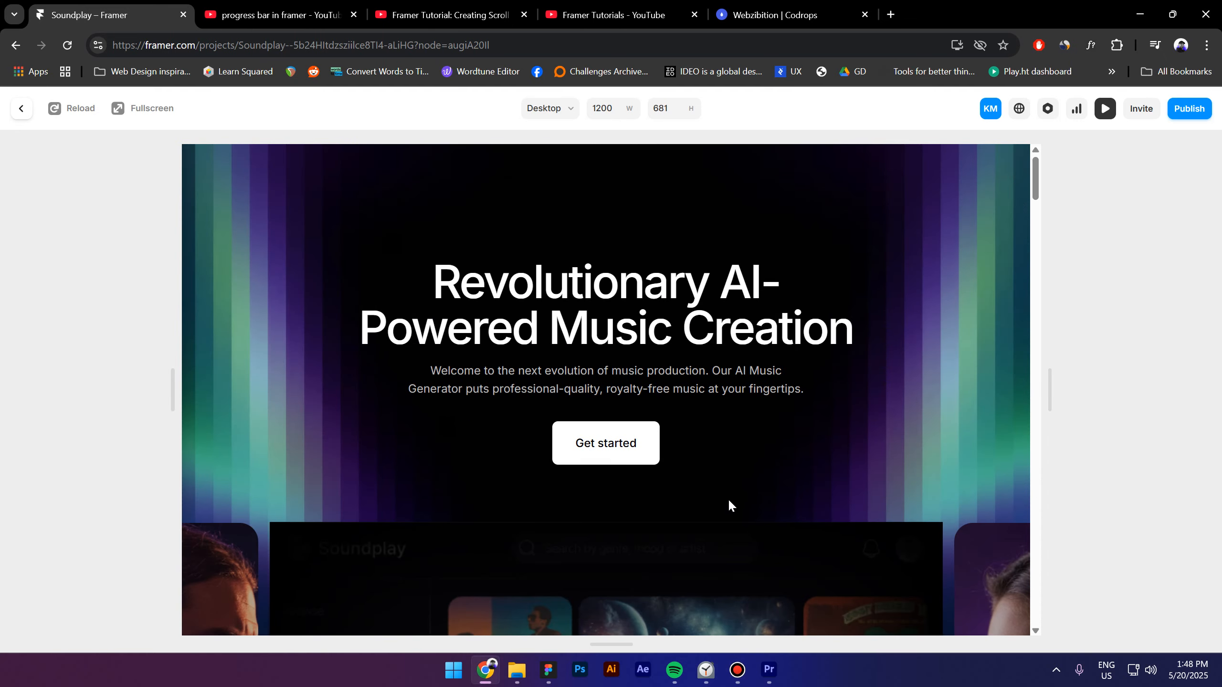
{"action": "scroll", "coordinate": [731, 489], "scroll_direction": "down", "scroll_amount": 15}
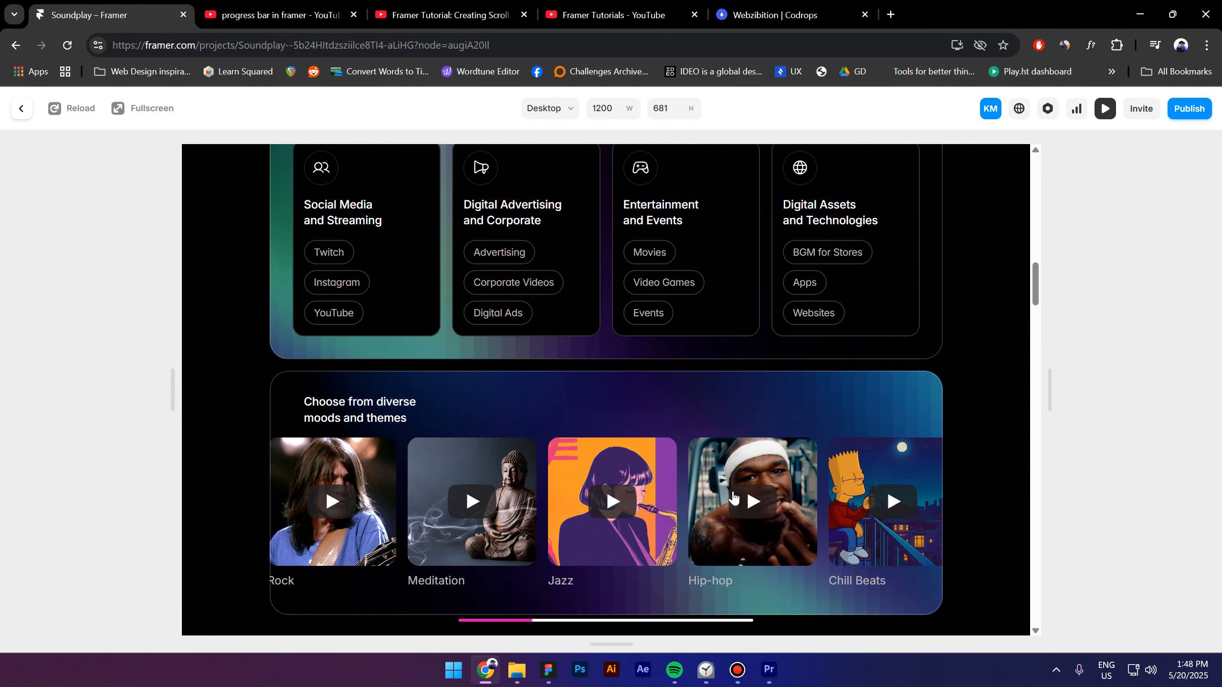
{"action": "scroll", "coordinate": [731, 489], "scroll_direction": "down", "scroll_amount": 5}
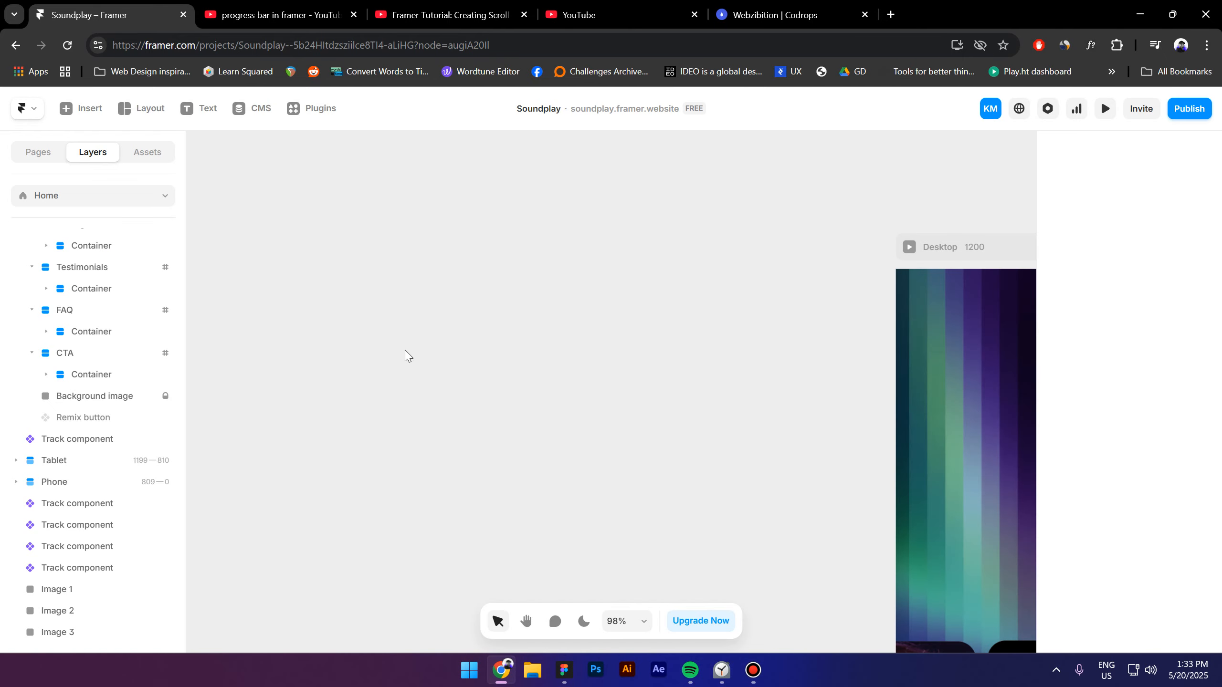
Draw a thin horizontal frame about 411 wide on the empty canvas and set its height to 4.
{"action": "key", "text": "f"}
{"action": "left_click_drag", "start_coordinate": [391, 313], "coordinate": [680, 321]}
{"action": "left_click", "coordinate": [1130, 316]}
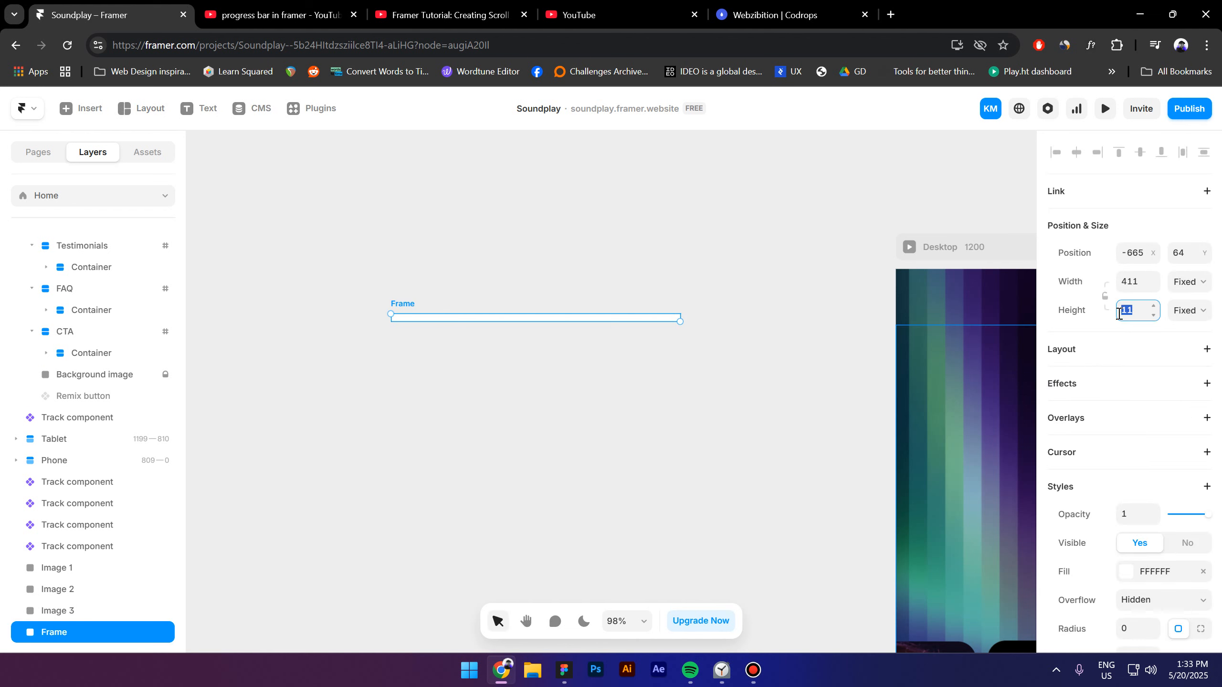
{"action": "type", "text": "4"}
{"action": "key", "text": "Return"}
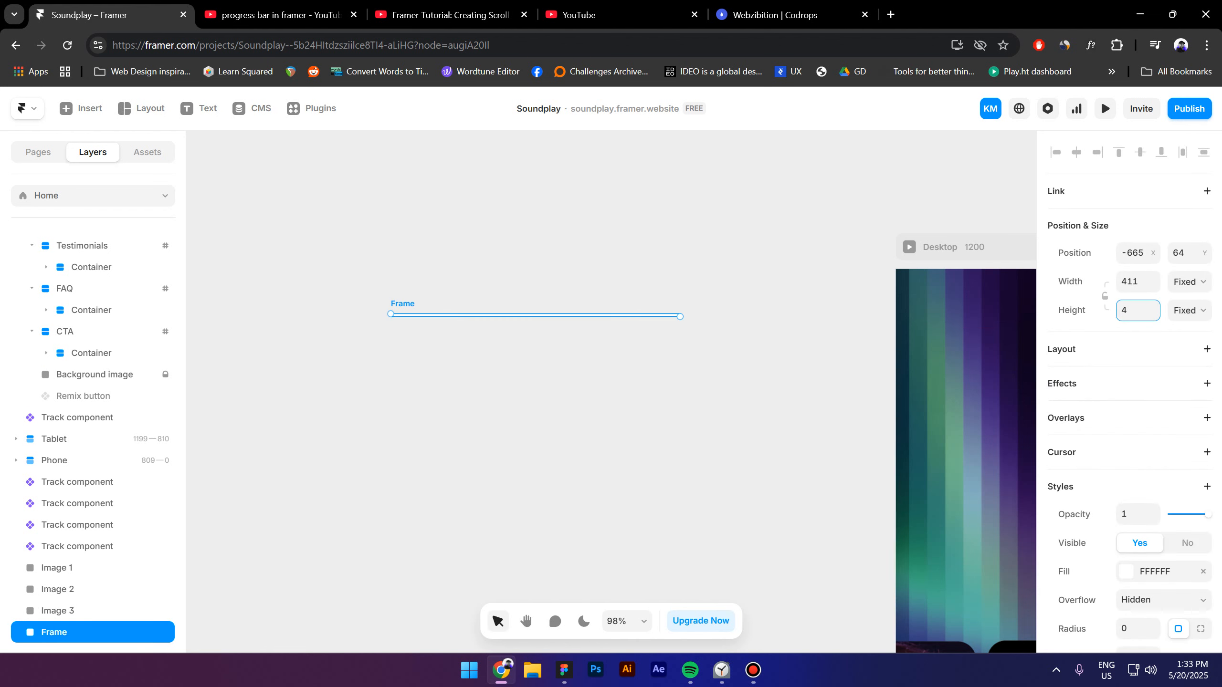
Rename the new frame as Progress bar.
{"action": "double_click", "coordinate": [55, 632]}
{"action": "type", "text": "Progress"}
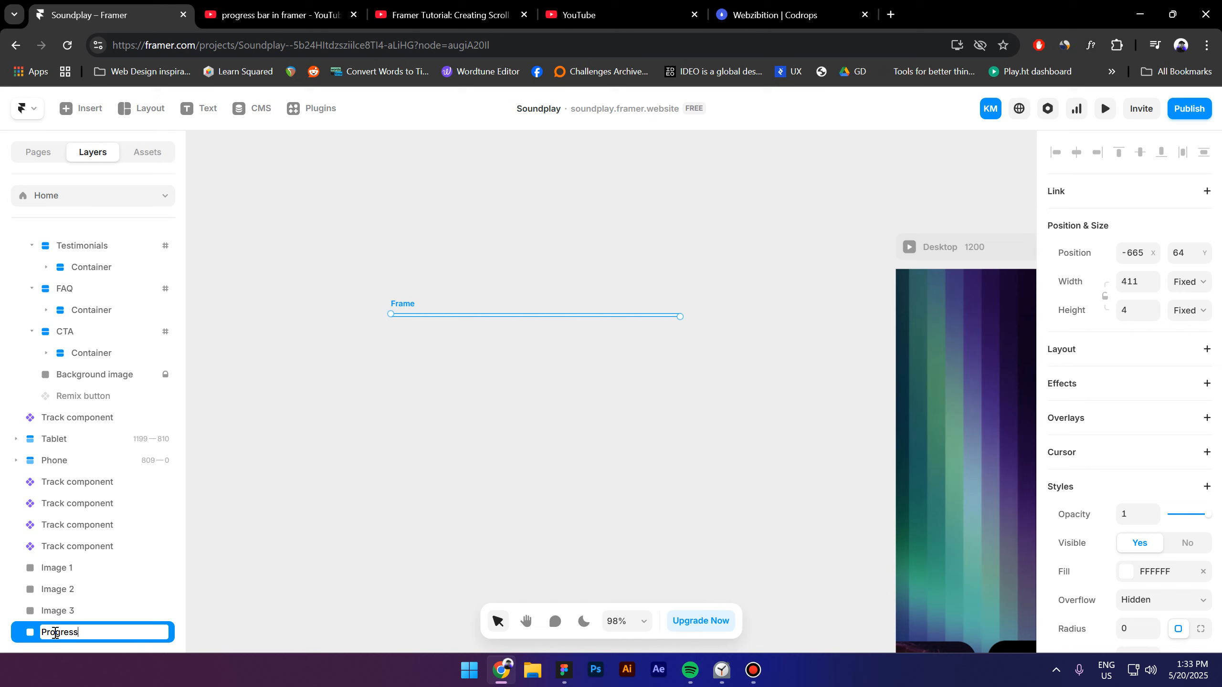
{"action": "type", "text": " bar"}
{"action": "key", "text": "Return"}
Draw a smaller frame of about 72 by 2 inside the progress bar.
{"action": "key", "text": "shift+2"}
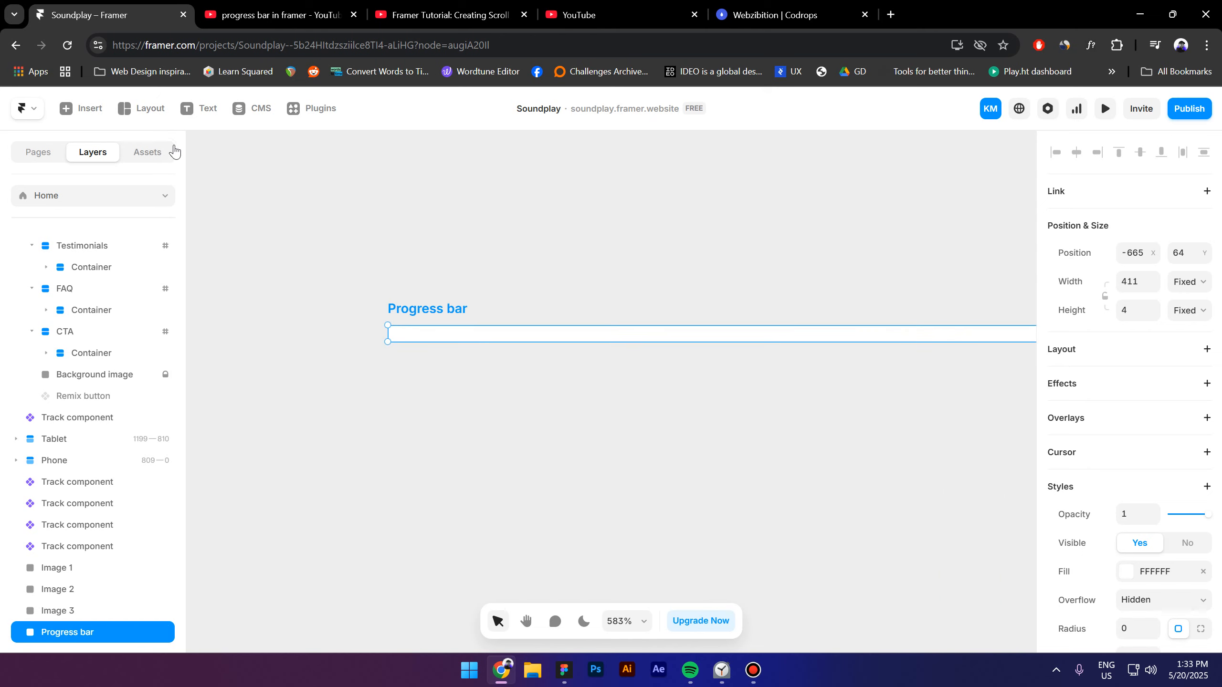
{"action": "left_click", "coordinate": [155, 108]}
{"action": "left_click", "coordinate": [145, 147]}
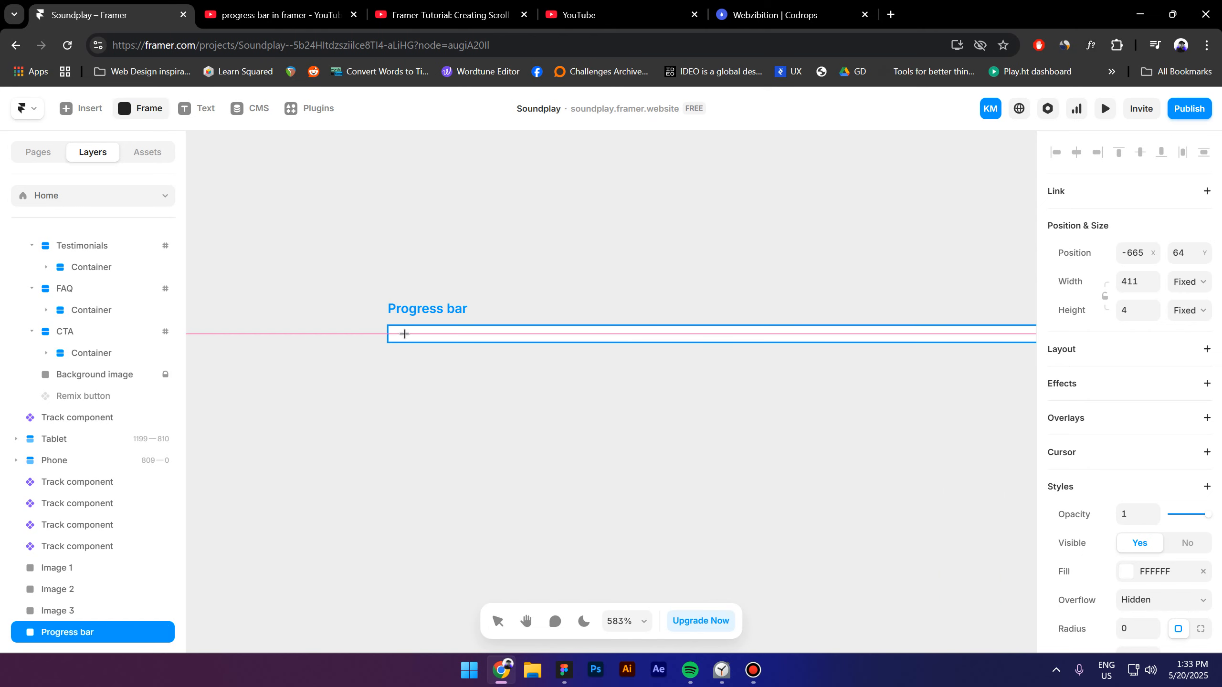
{"action": "left_click_drag", "start_coordinate": [403, 334], "coordinate": [705, 341]}
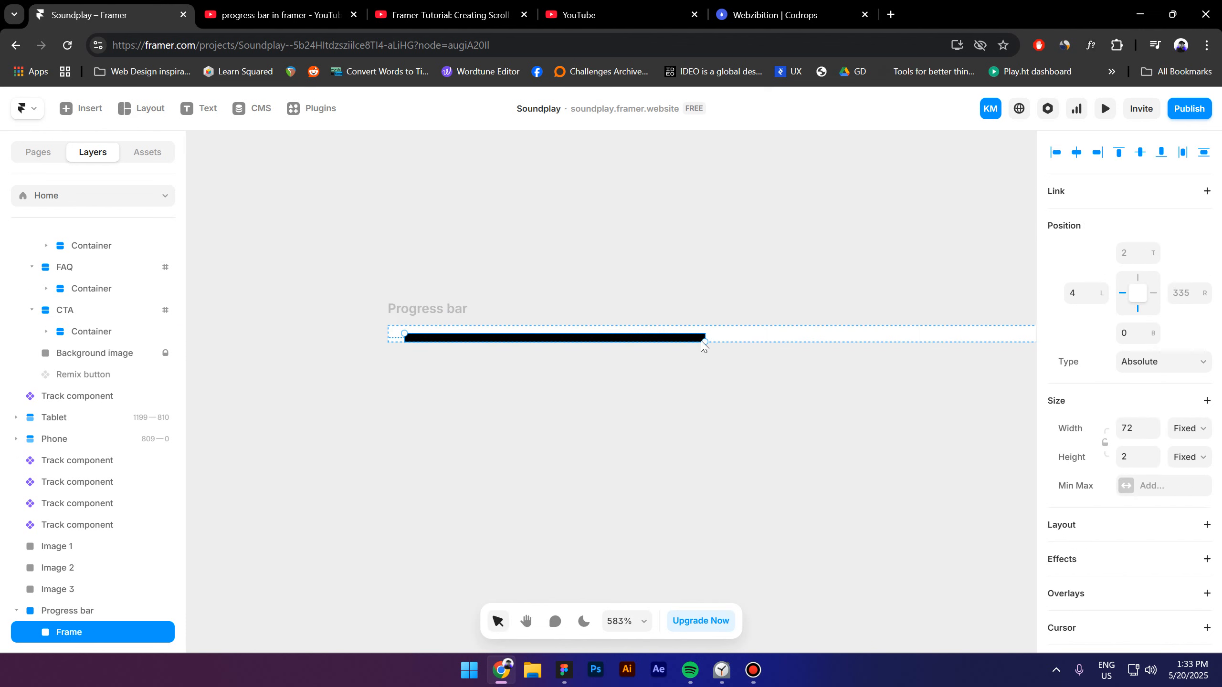
Add a stack layout to the progress bar and set its inner frame's height and width to Fill.
{"action": "left_click", "coordinate": [72, 610]}
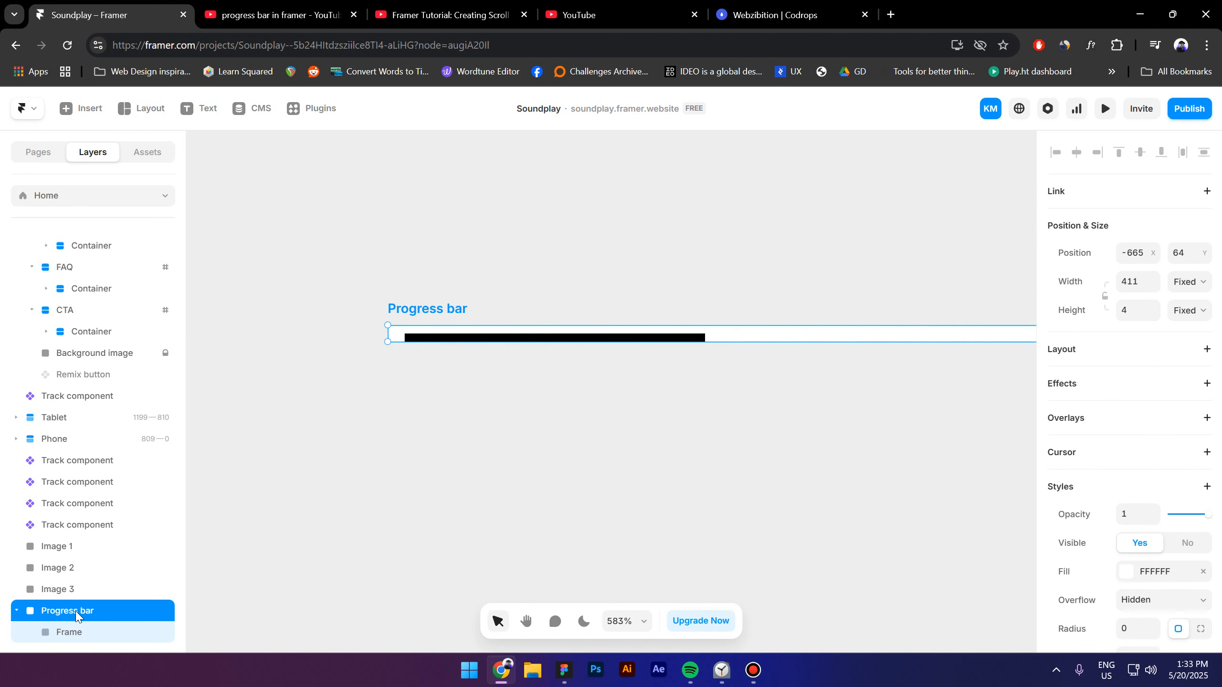
{"action": "left_click", "coordinate": [1093, 355]}
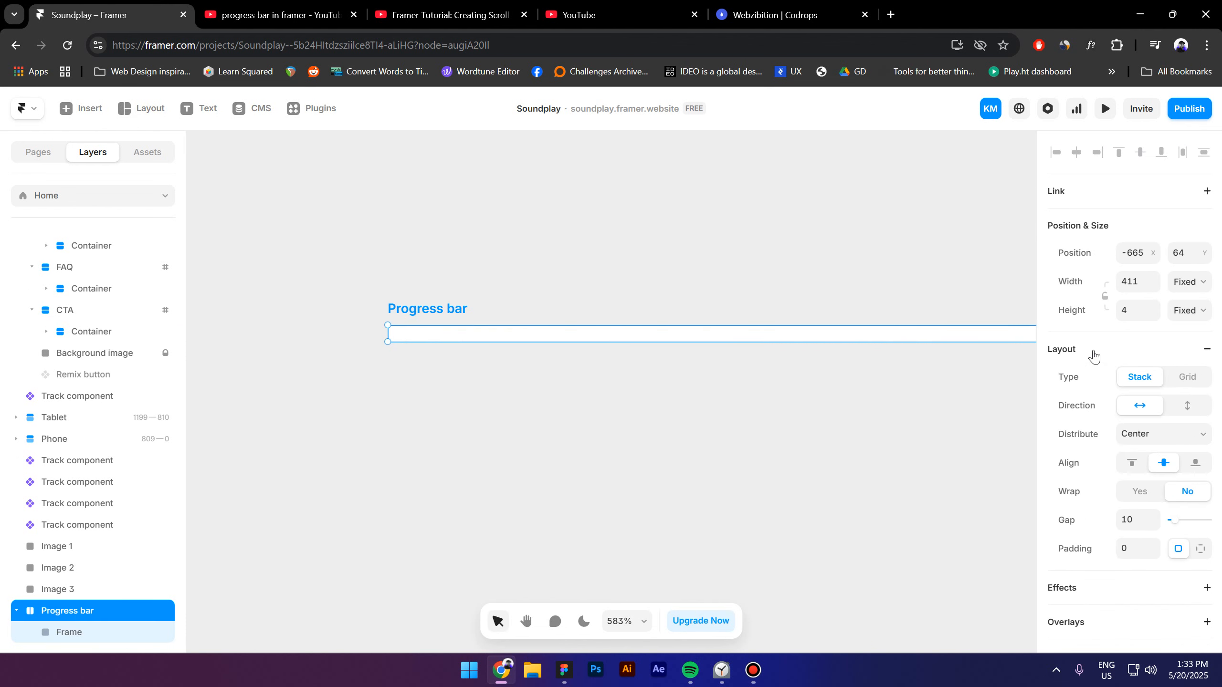
{"action": "left_click", "coordinate": [77, 638]}
{"action": "scroll", "coordinate": [497, 337], "scroll_direction": "down", "scroll_amount": 5}
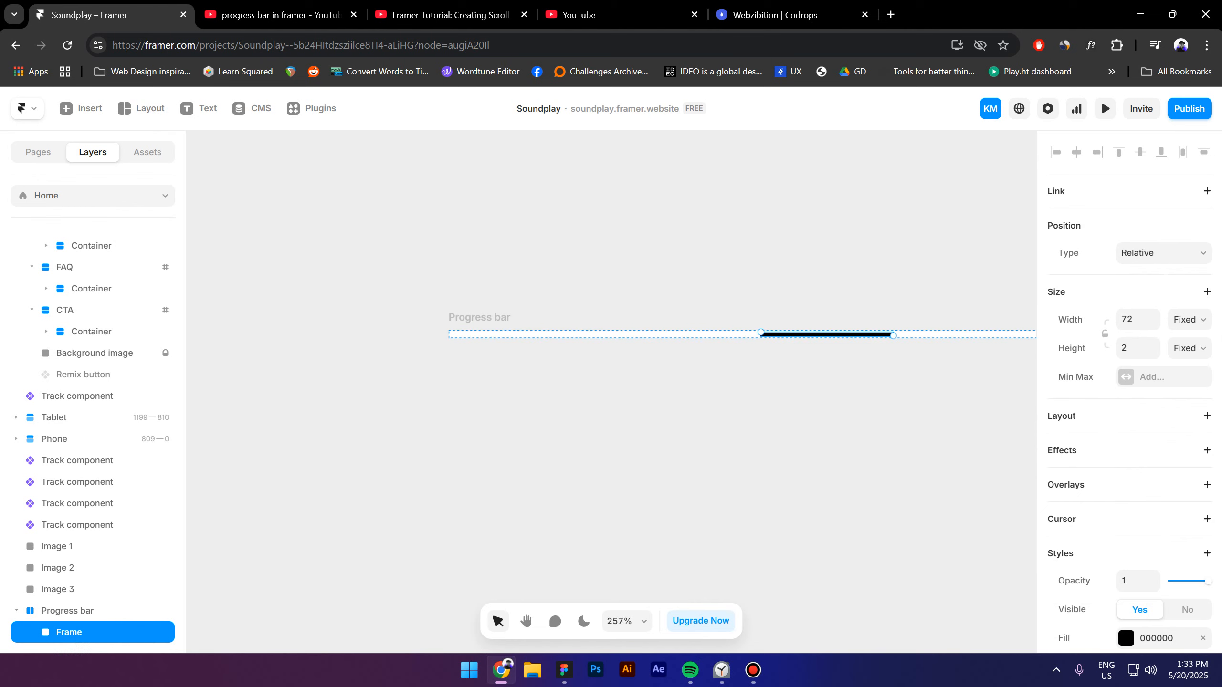
{"action": "left_click", "coordinate": [1203, 349]}
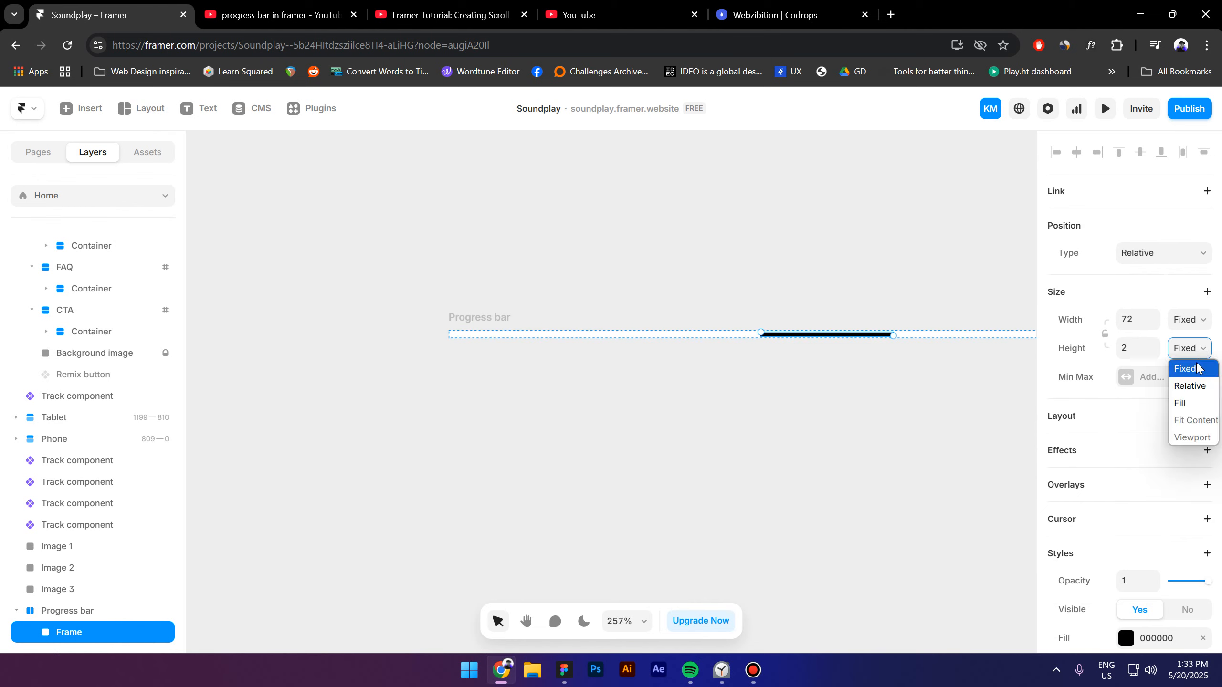
{"action": "left_click", "coordinate": [1195, 404]}
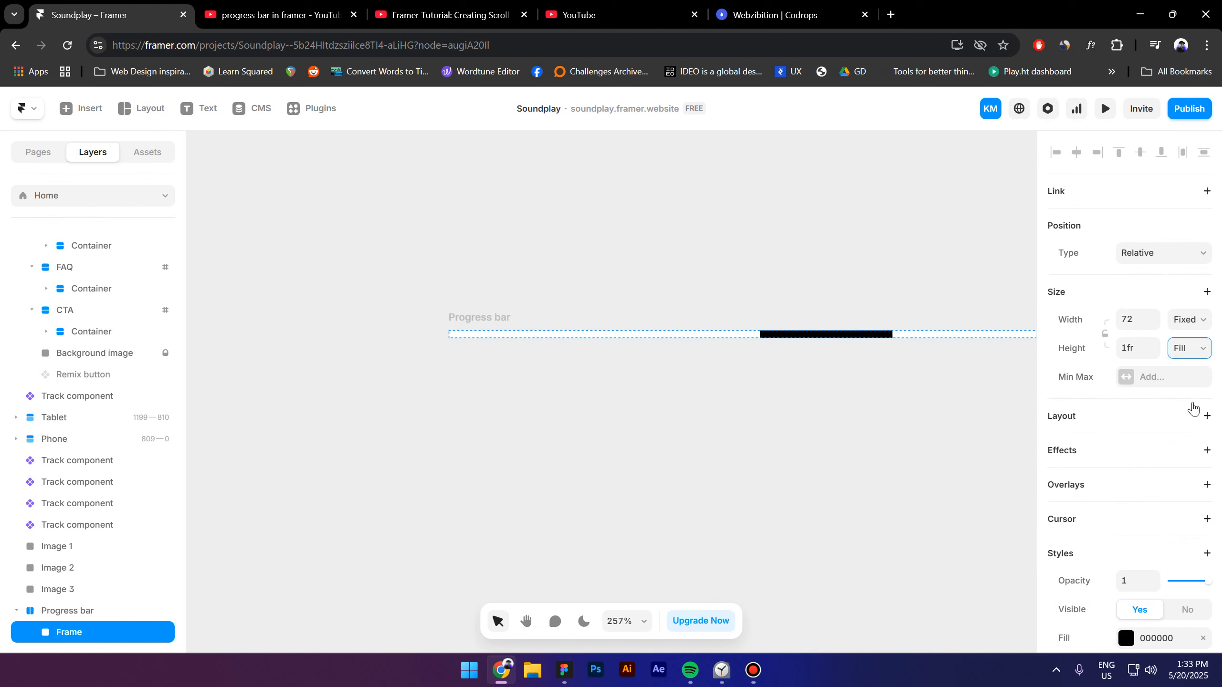
{"action": "left_click", "coordinate": [1187, 321]}
{"action": "left_click", "coordinate": [1179, 375]}
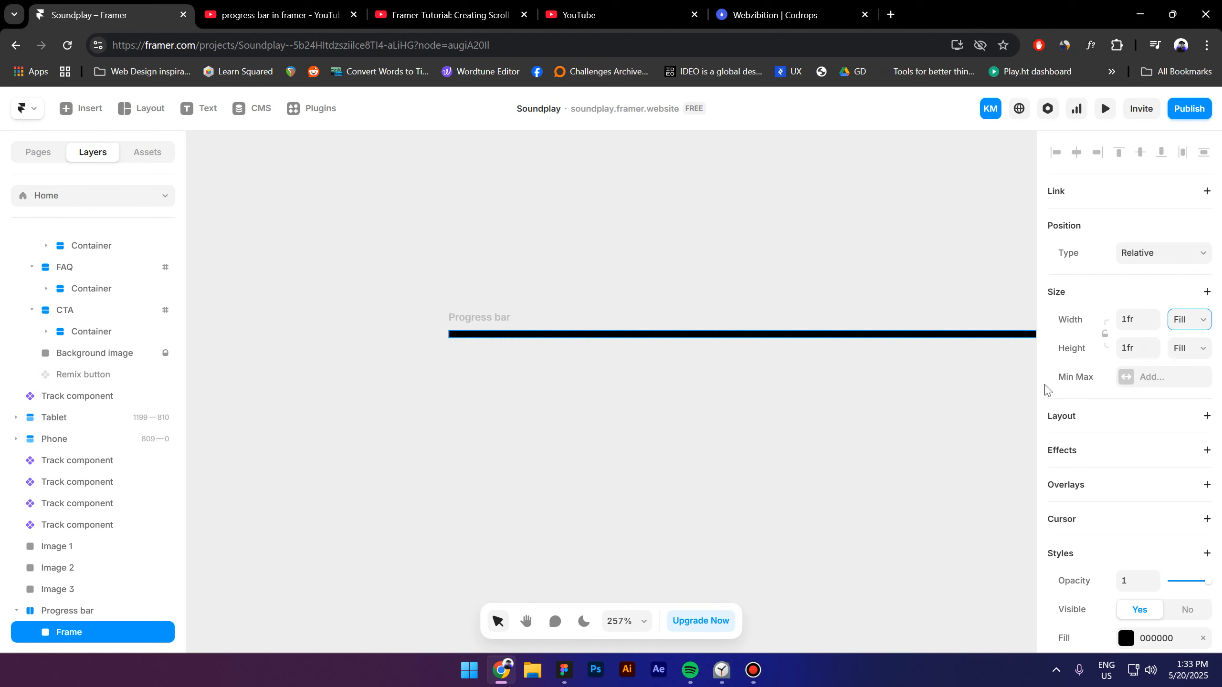
Round the corners of the progress bar and its inner frame with a radius of 30.
{"action": "left_click", "coordinate": [86, 610]}
{"action": "scroll", "coordinate": [1164, 464], "scroll_direction": "down", "scroll_amount": 5}
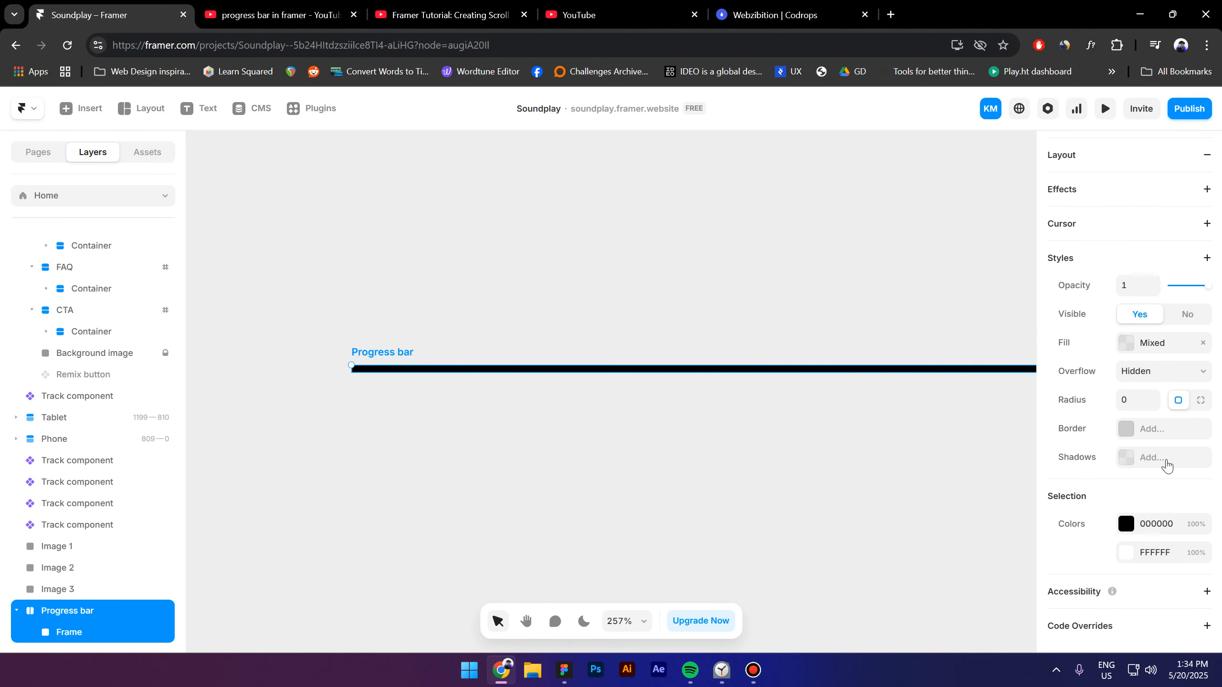
{"action": "left_click", "coordinate": [1125, 400]}
{"action": "type", "text": "30"}
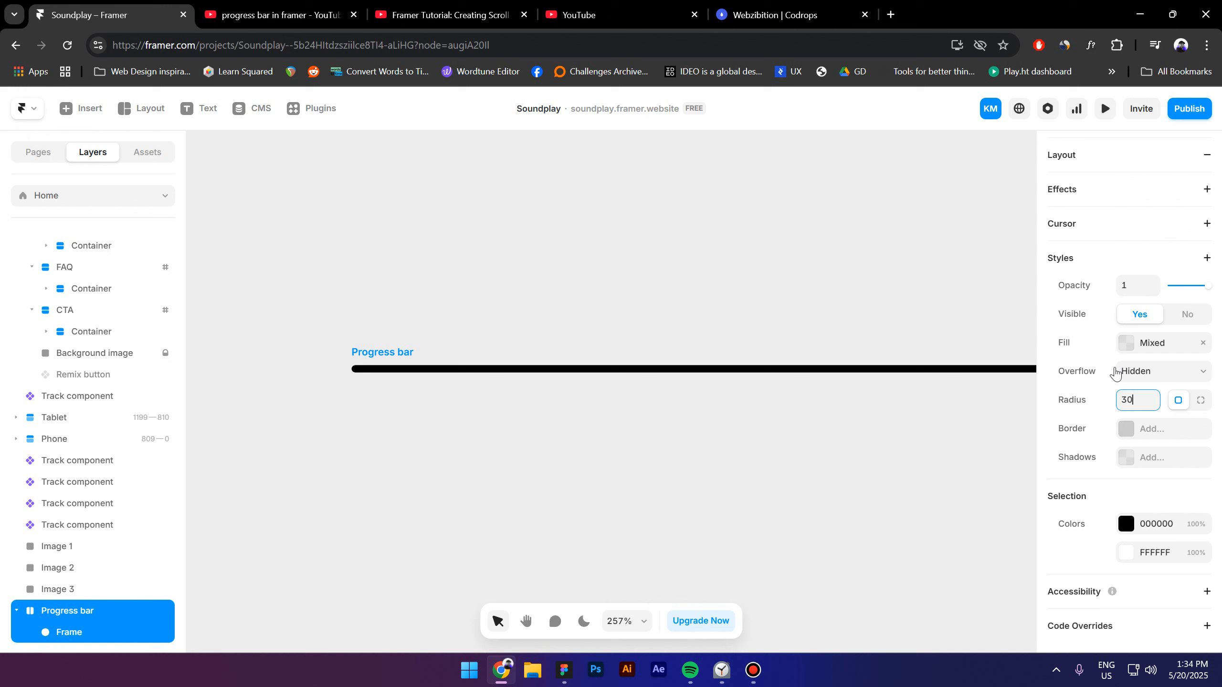
Cut the progress bar, paste it into the Desktop breakpoint and move it above the Background Image layer.
{"action": "scroll", "coordinate": [404, 361], "scroll_direction": "down", "scroll_amount": 10}
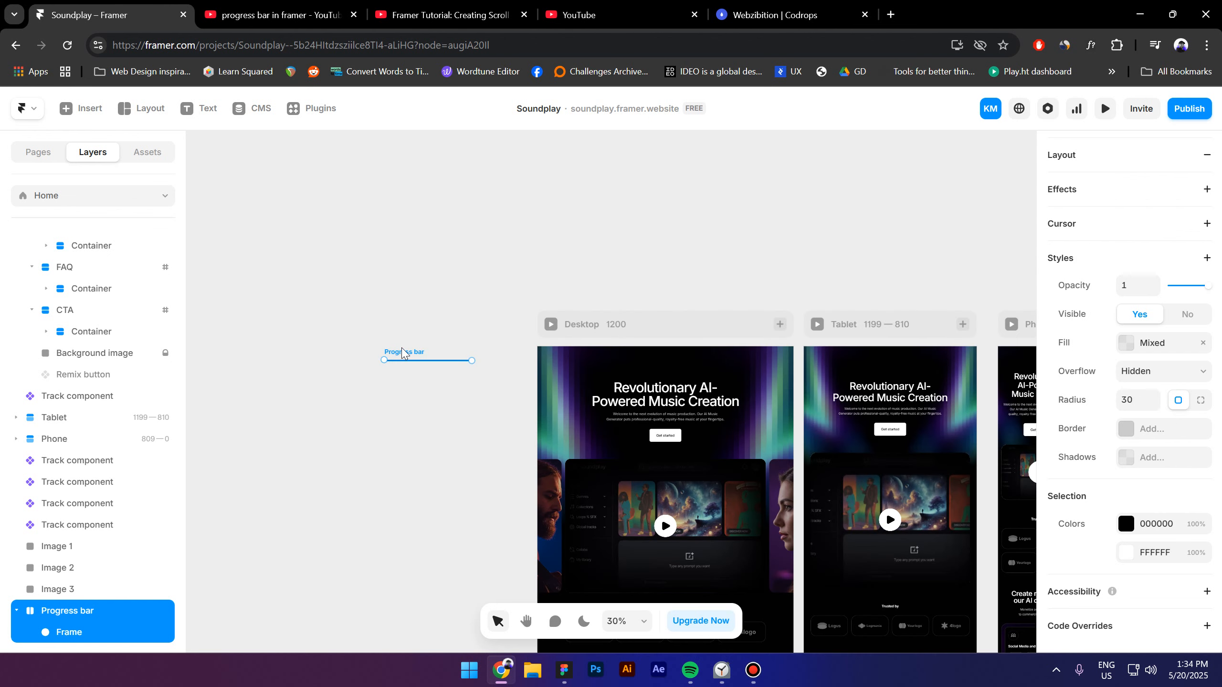
{"action": "key", "text": "Delete"}
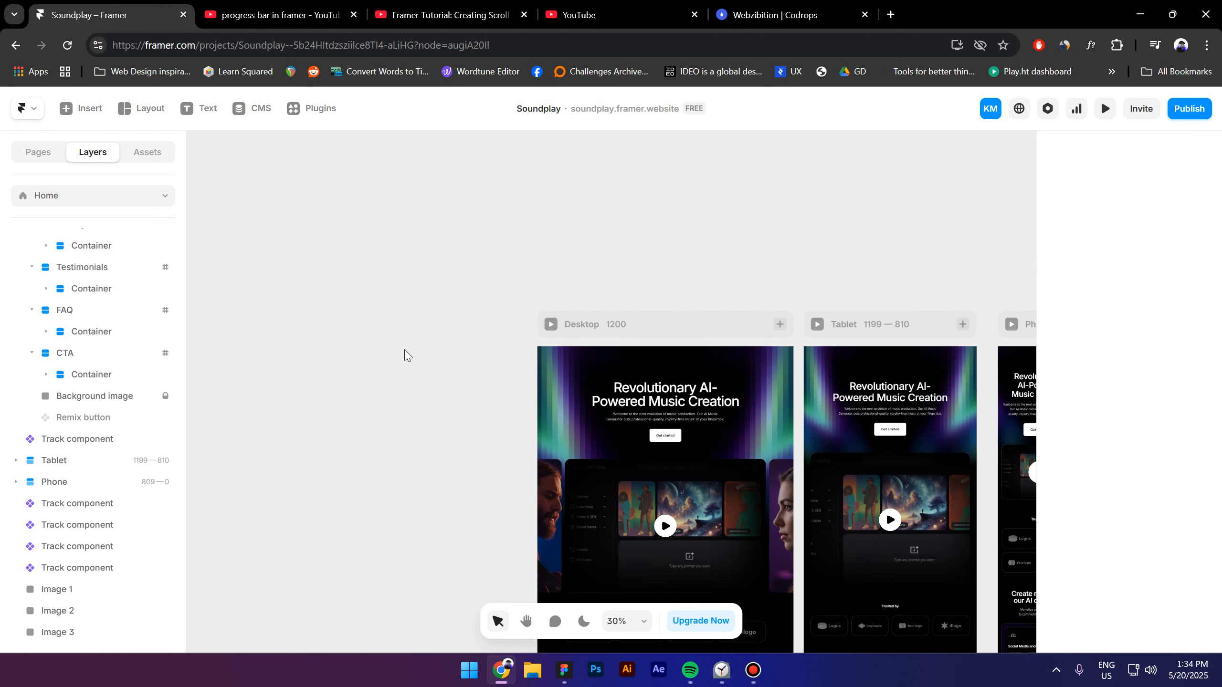
{"action": "left_click", "coordinate": [626, 326]}
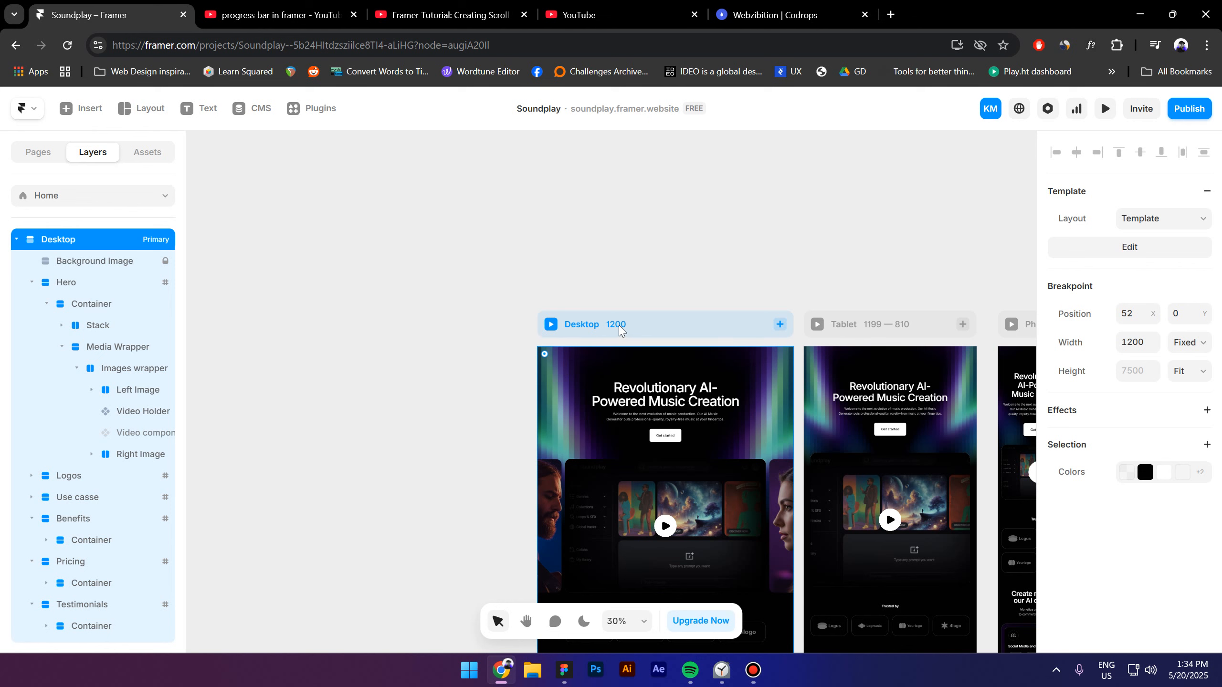
{"action": "key", "text": "ctrl+z"}
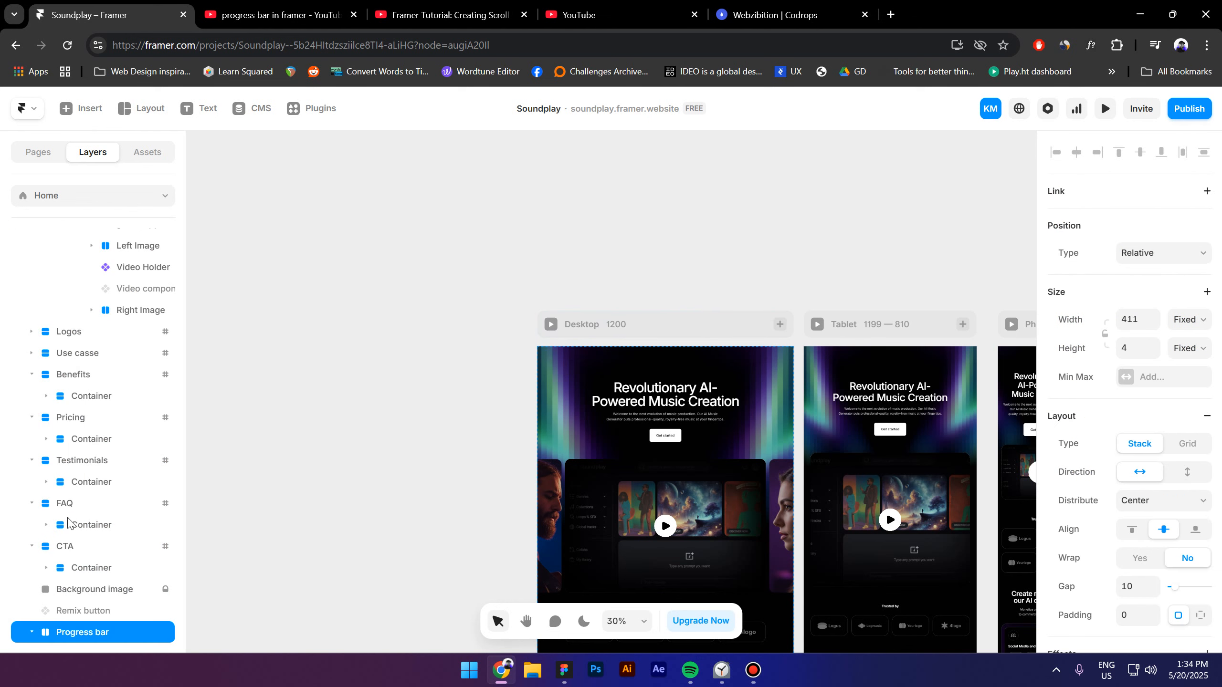
{"action": "left_click_drag", "start_coordinate": [66, 633], "coordinate": [78, 255]}
Set the progress bar's position type to Fixed and align it to the viewport's bottom with an offset of 20.
{"action": "left_click", "coordinate": [1179, 260]}
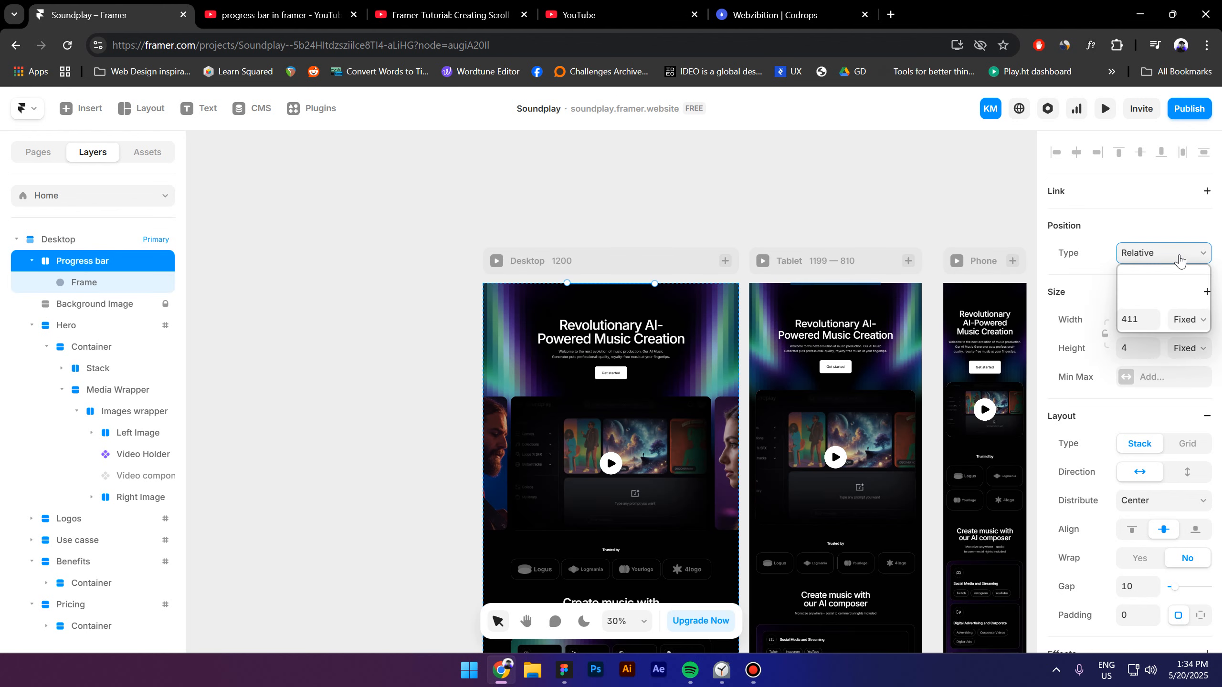
{"action": "left_click", "coordinate": [1152, 306]}
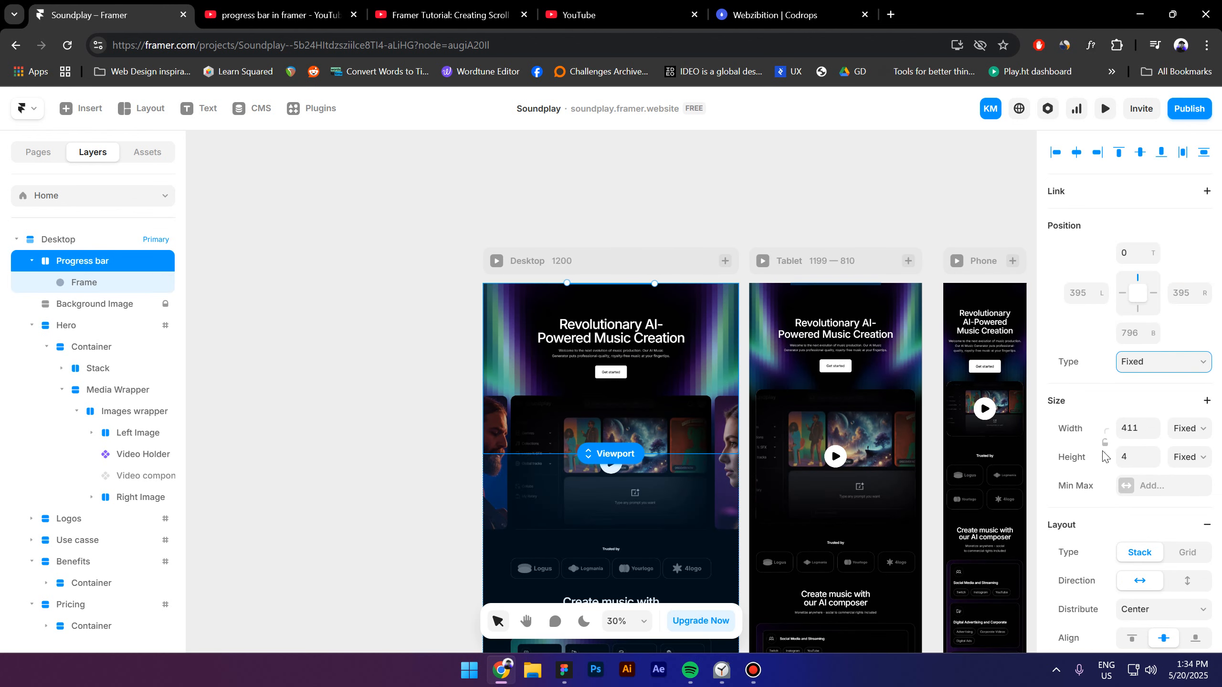
{"action": "left_click", "coordinate": [1161, 154]}
{"action": "scroll", "coordinate": [610, 442], "scroll_direction": "up", "scroll_amount": 3}
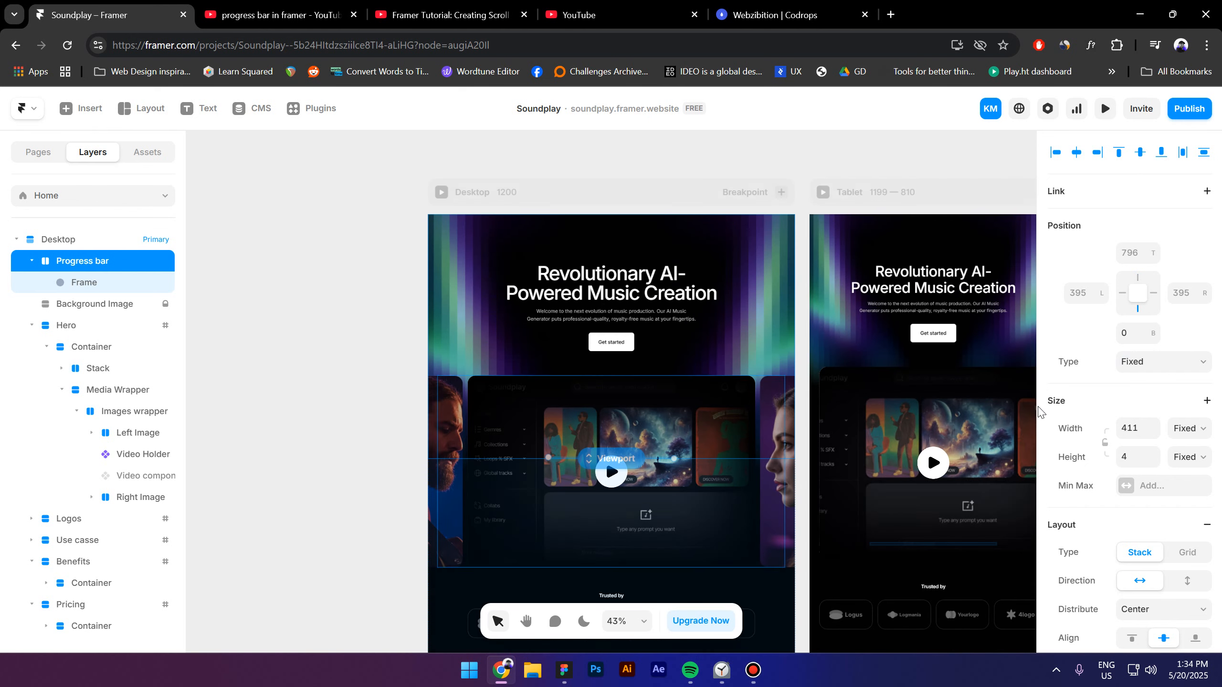
{"action": "left_click", "coordinate": [1127, 333]}
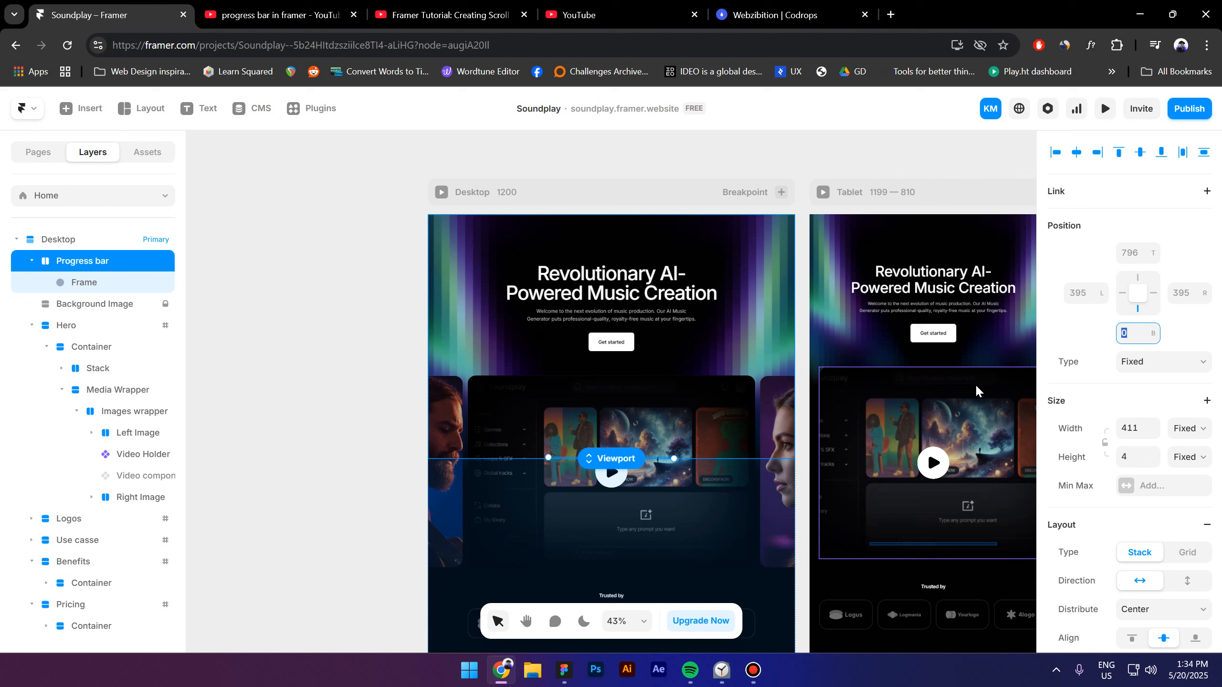
{"action": "type", "text": "20"}
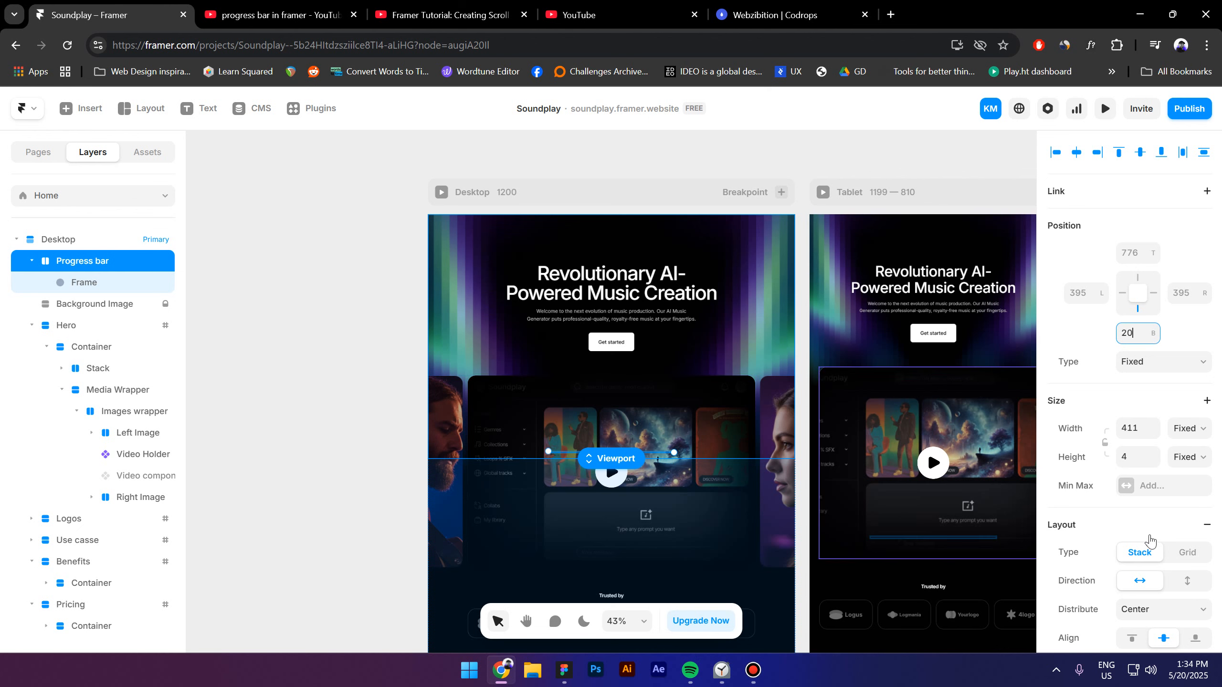
Check the z-index setting of the progress bar and of the page sections from Hero through Testimonials.
{"action": "scroll", "coordinate": [1118, 489], "scroll_direction": "down", "scroll_amount": 4}
{"action": "scroll", "coordinate": [1117, 488], "scroll_direction": "down", "scroll_amount": 3}
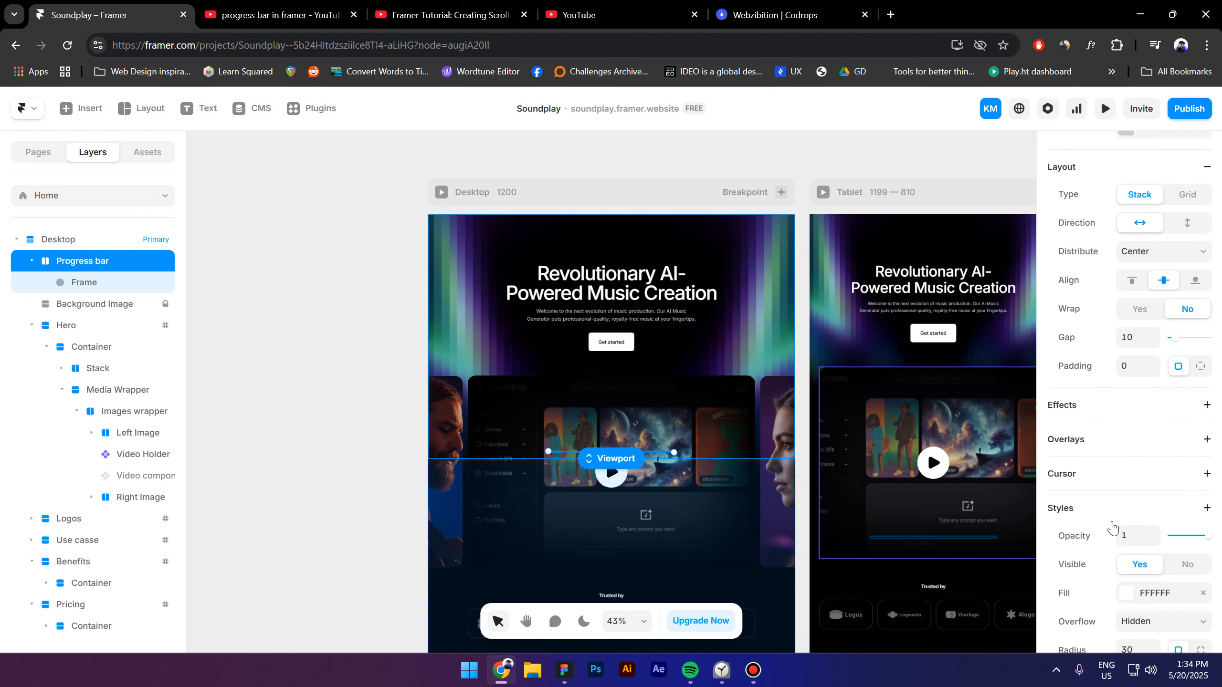
{"action": "left_click", "coordinate": [1094, 508]}
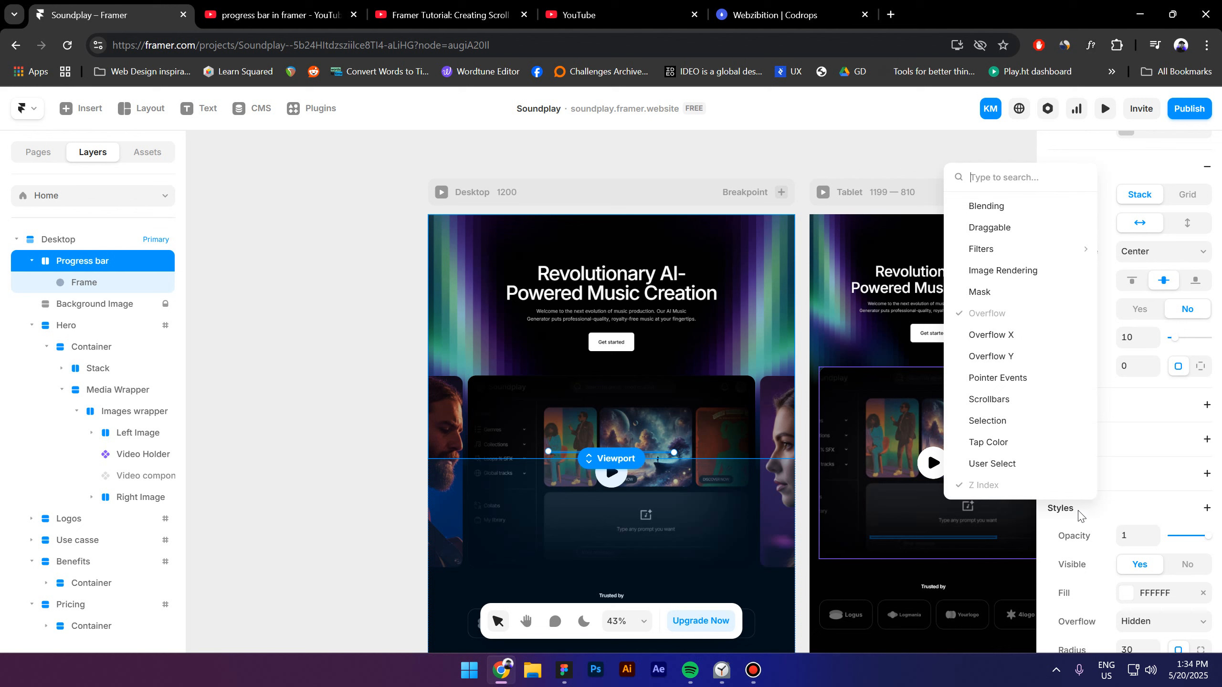
{"action": "scroll", "coordinate": [1106, 500], "scroll_direction": "down", "scroll_amount": 7}
{"action": "left_click", "coordinate": [1128, 383]}
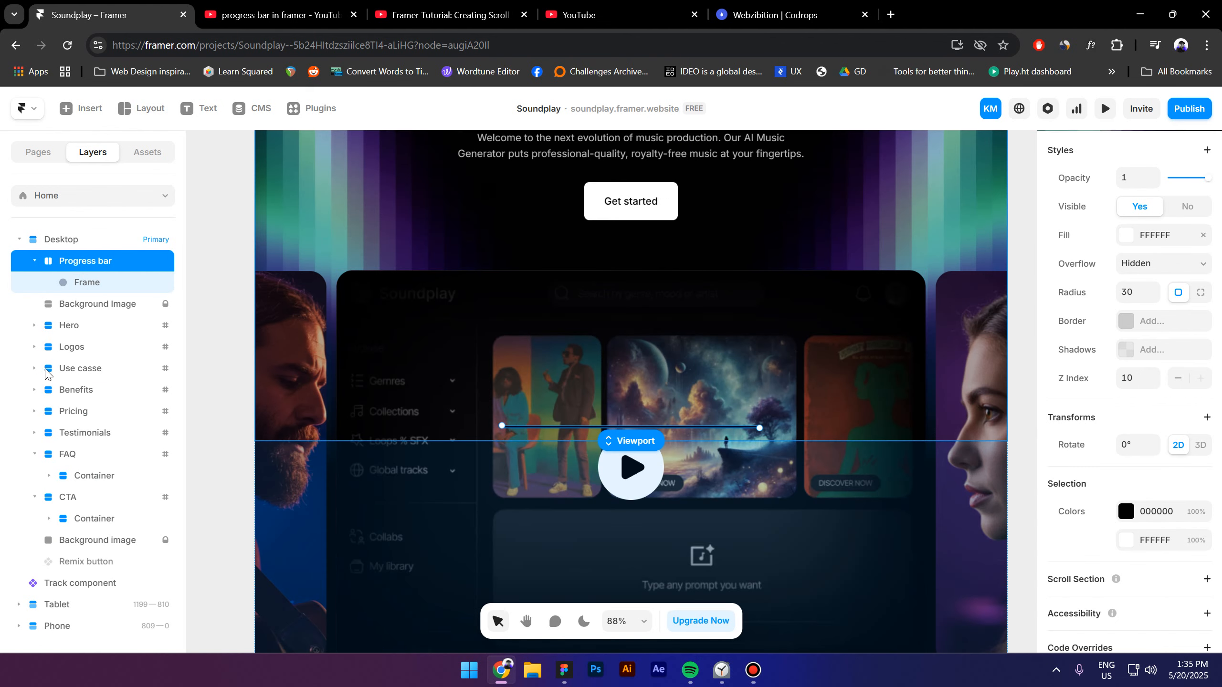
{"action": "left_click", "coordinate": [72, 325]}
{"action": "left_click", "coordinate": [89, 433], "text": "shift"}
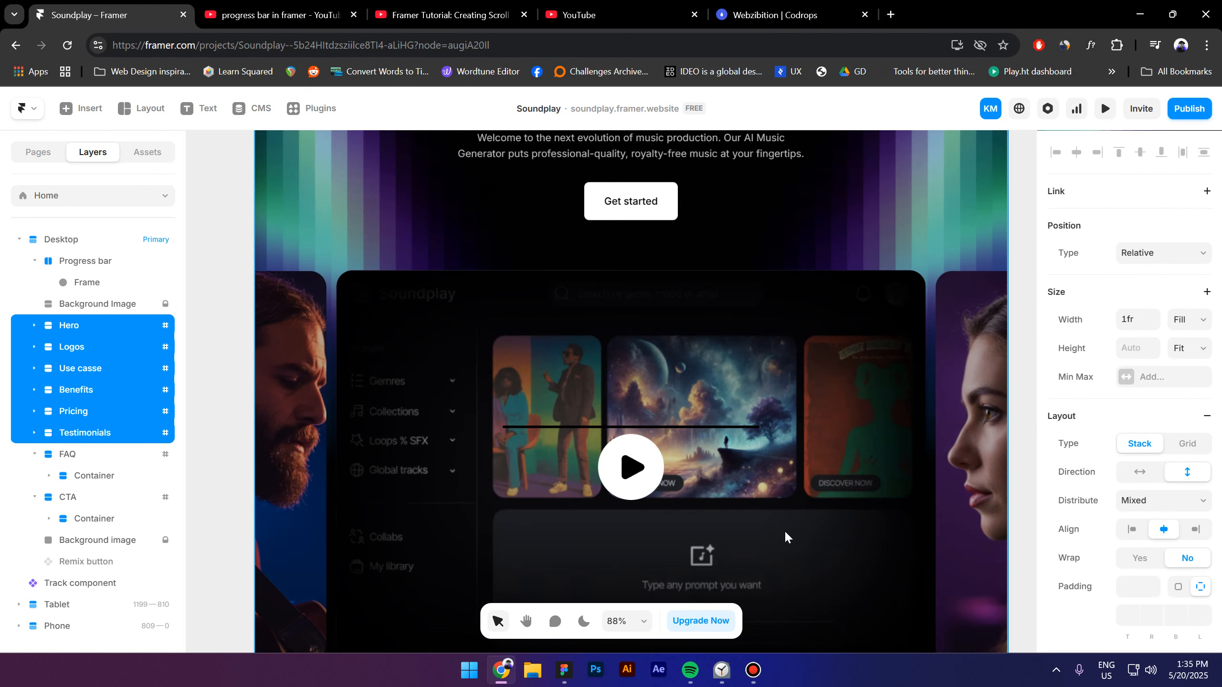
{"action": "scroll", "coordinate": [1180, 532], "scroll_direction": "down", "scroll_amount": 12}
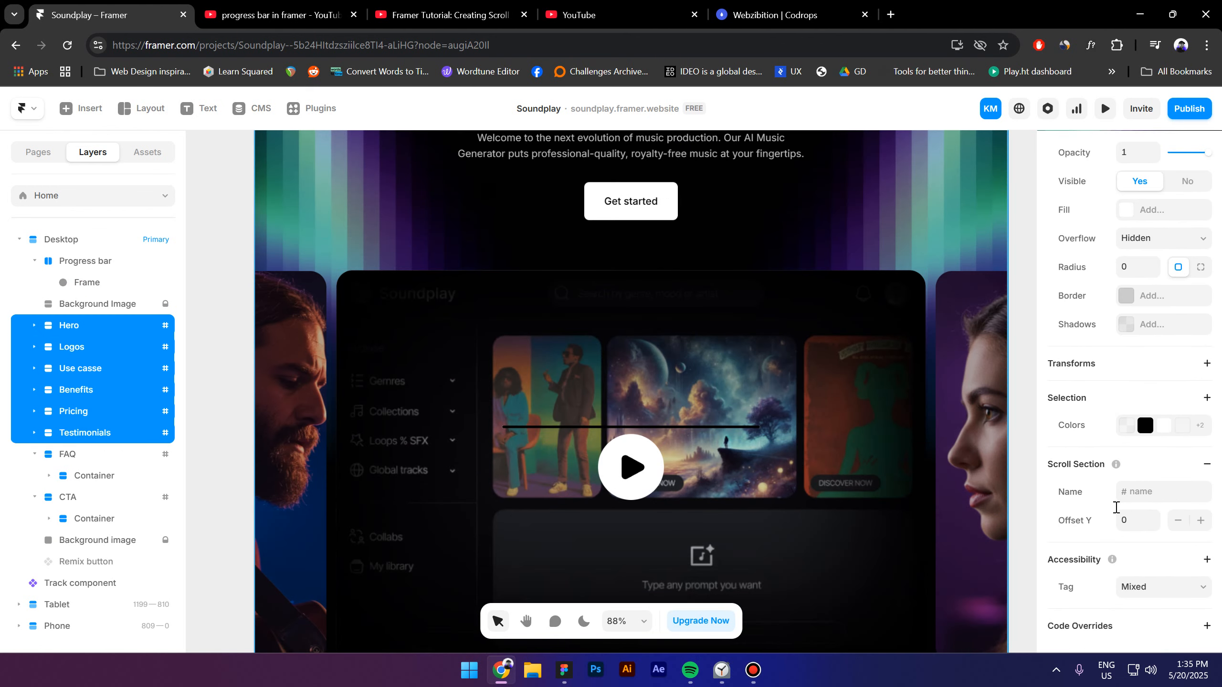
Add a Scroll Transform effect to the progress bar, with Section in View as trigger and #1 as its section.
{"action": "left_click", "coordinate": [85, 261]}
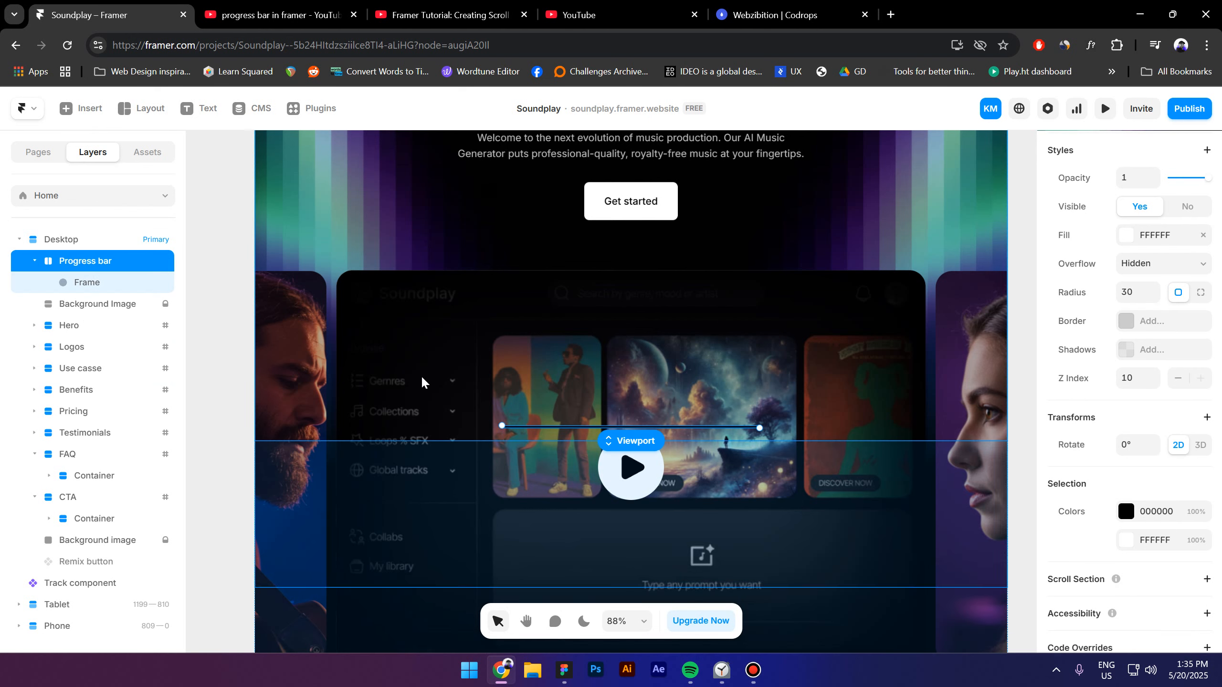
{"action": "scroll", "coordinate": [1101, 414], "scroll_direction": "up", "scroll_amount": 7}
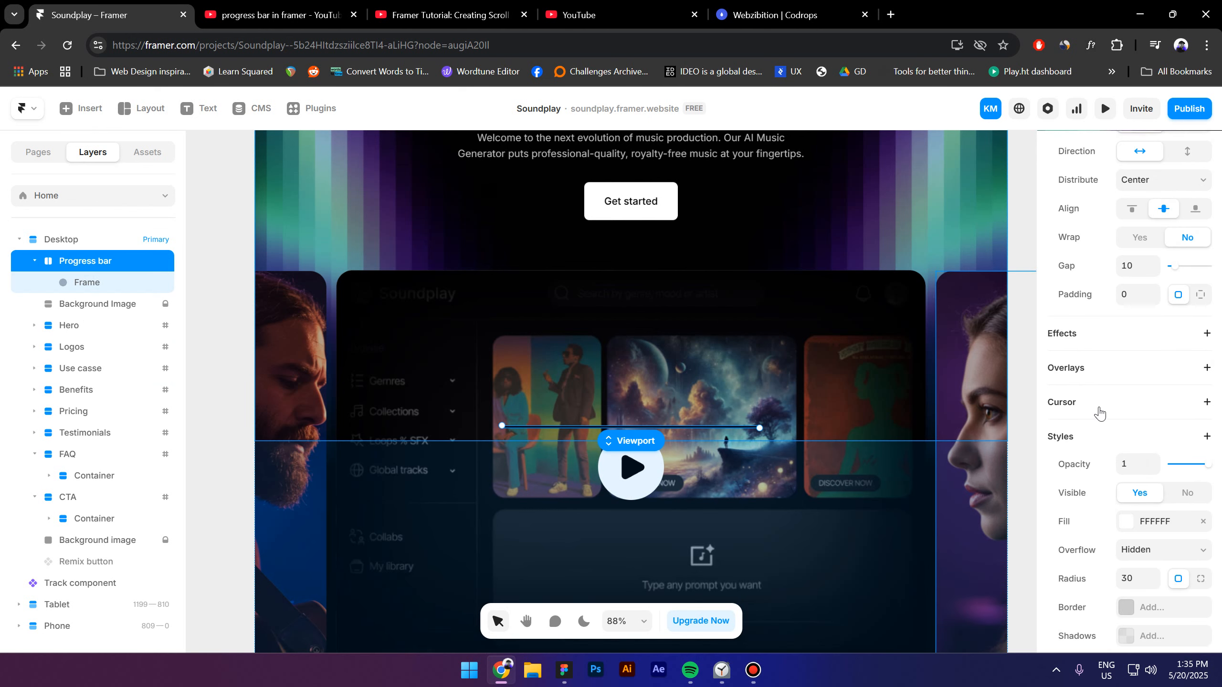
{"action": "scroll", "coordinate": [1103, 417], "scroll_direction": "down", "scroll_amount": 1}
{"action": "left_click", "coordinate": [1097, 334]}
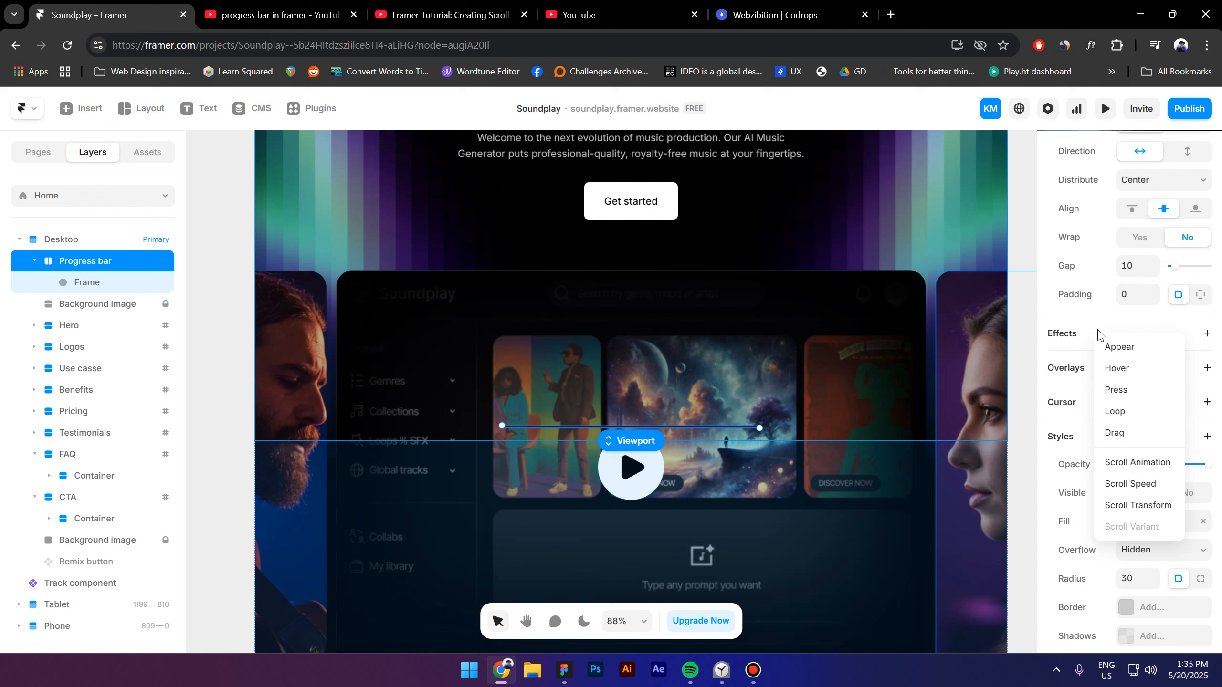
{"action": "left_click", "coordinate": [1141, 506]}
{"action": "left_click", "coordinate": [958, 412]}
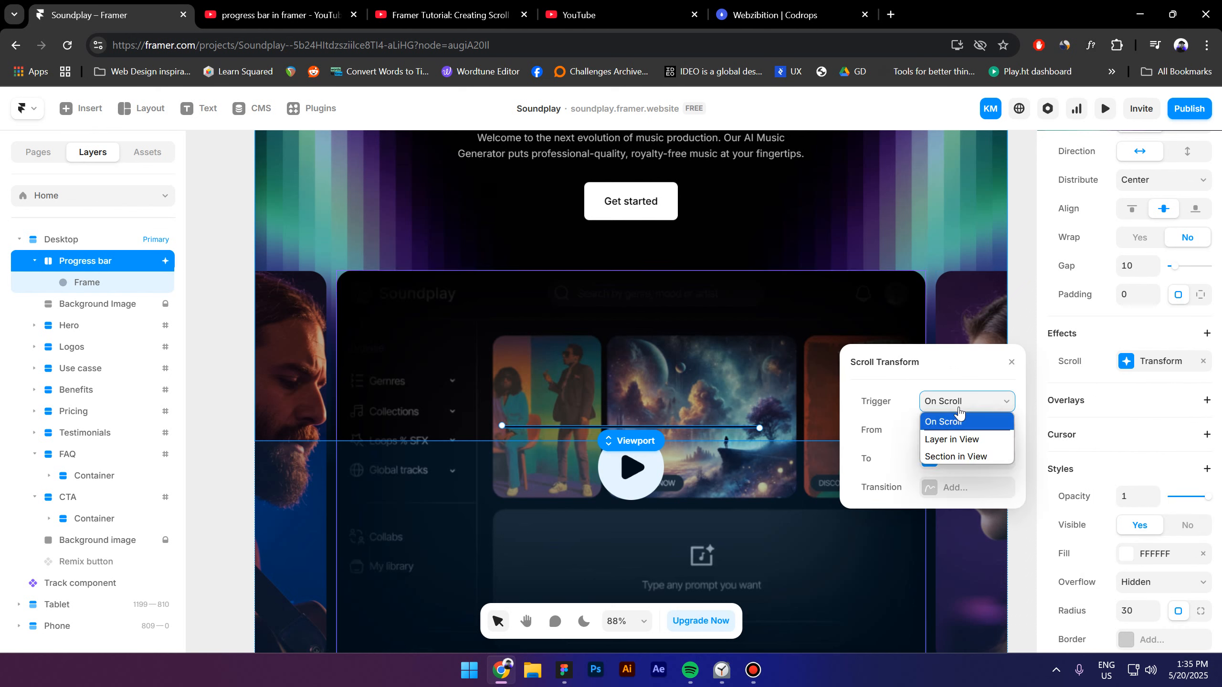
{"action": "left_click", "coordinate": [964, 458]}
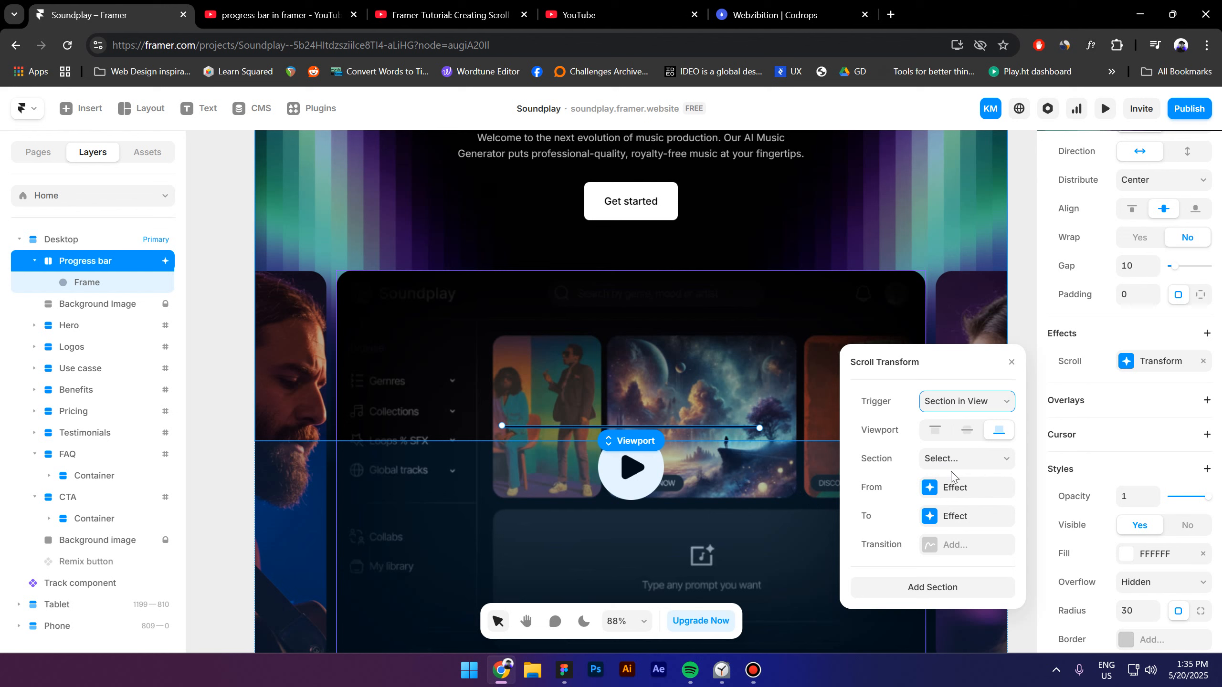
{"action": "left_click", "coordinate": [960, 459]}
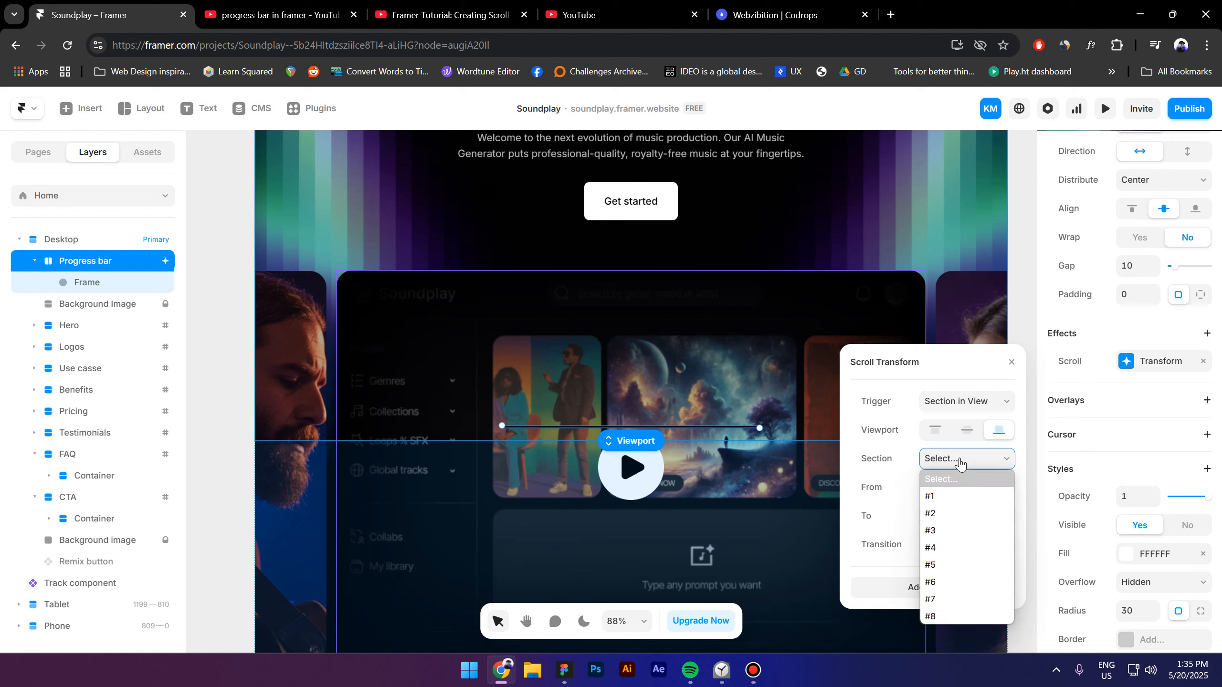
{"action": "left_click", "coordinate": [952, 497]}
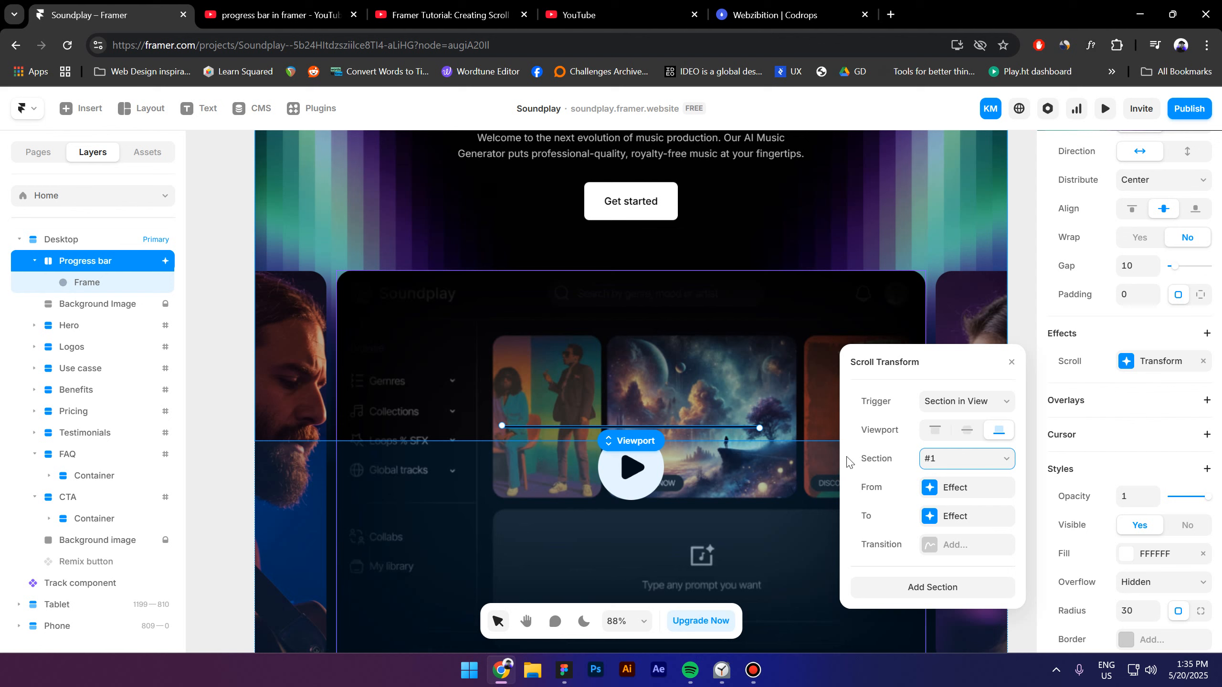
Set the starting state of the progress bar's Scroll Transform to opacity 0 and scale 1.
{"action": "left_click", "coordinate": [947, 491]}
{"action": "left_click", "coordinate": [944, 399]}
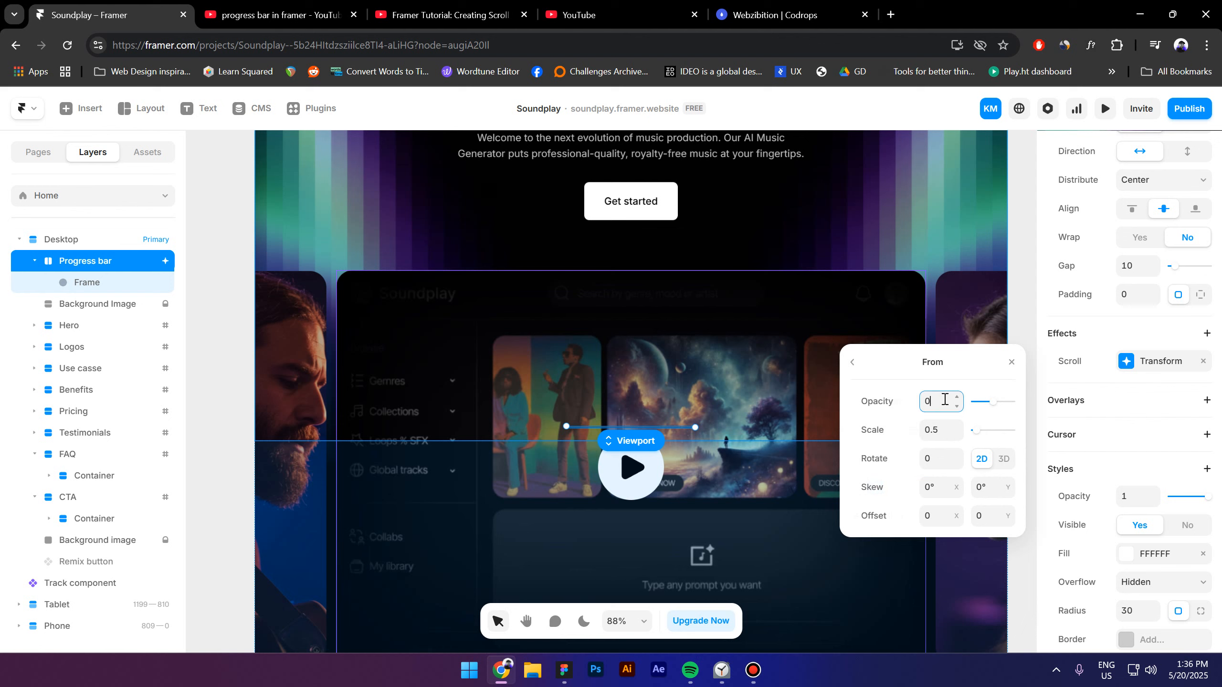
{"action": "left_click", "coordinate": [940, 432]}
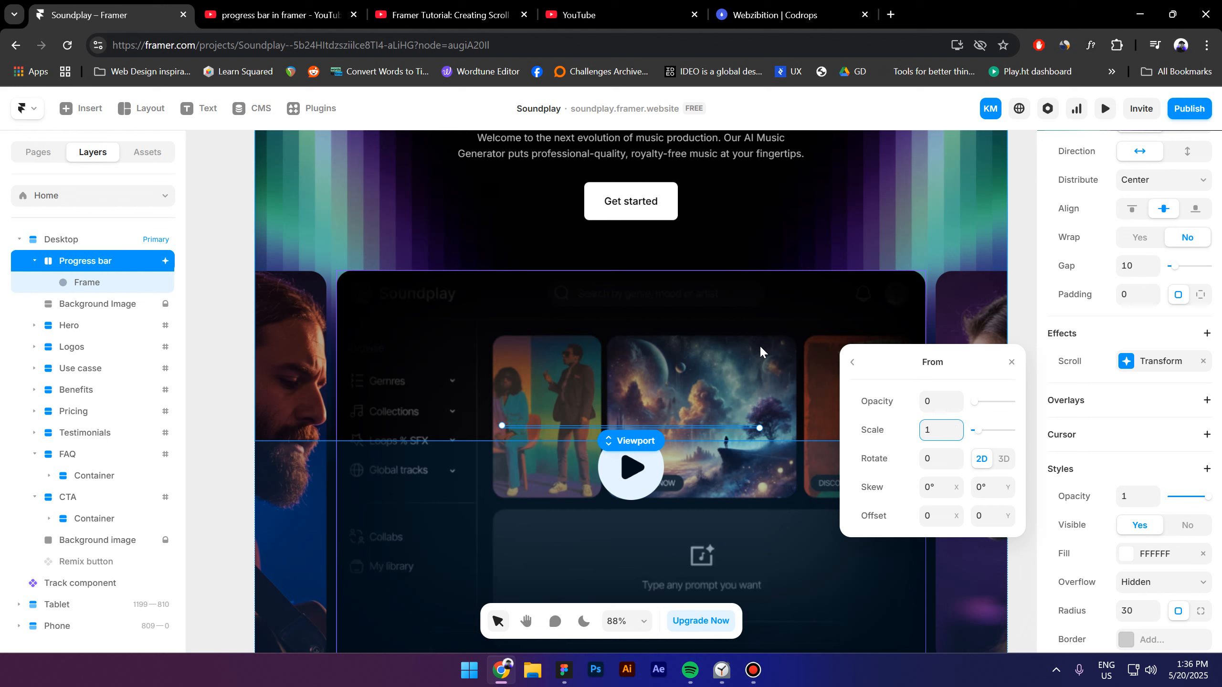
{"action": "left_click", "coordinate": [853, 362]}
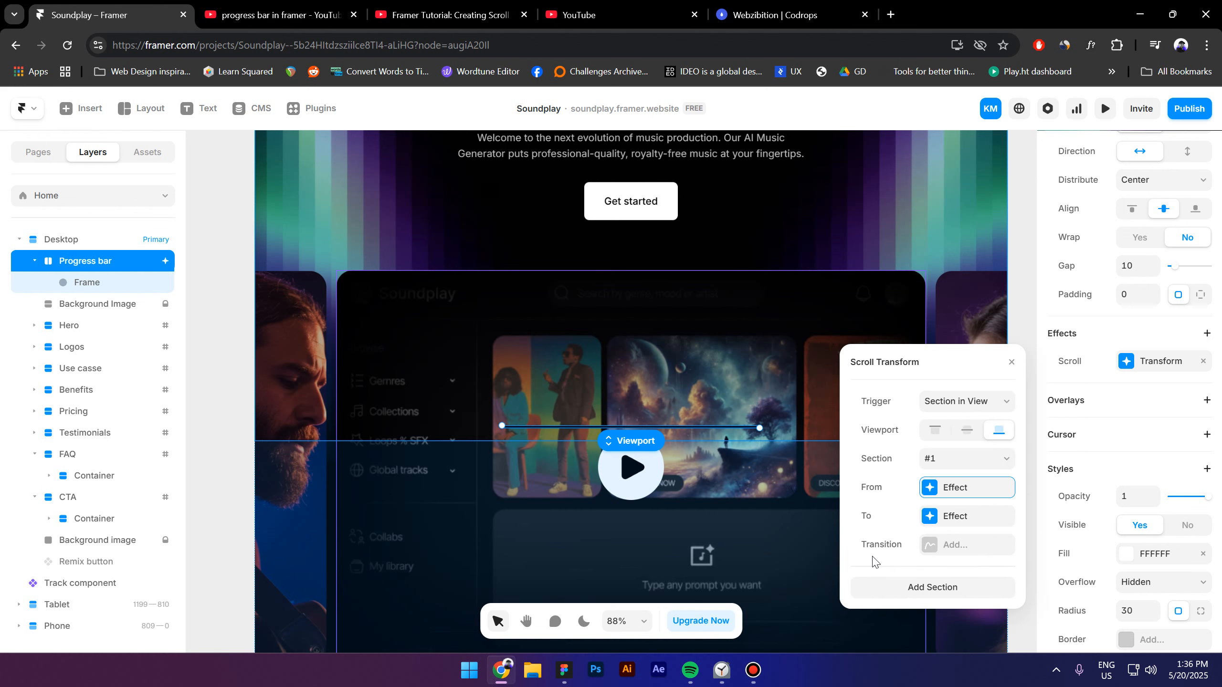
Add #8 as a second section of the progress bar's Scroll Transform and make the bar fade out there.
{"action": "left_click", "coordinate": [926, 592]}
{"action": "left_click", "coordinate": [959, 552]}
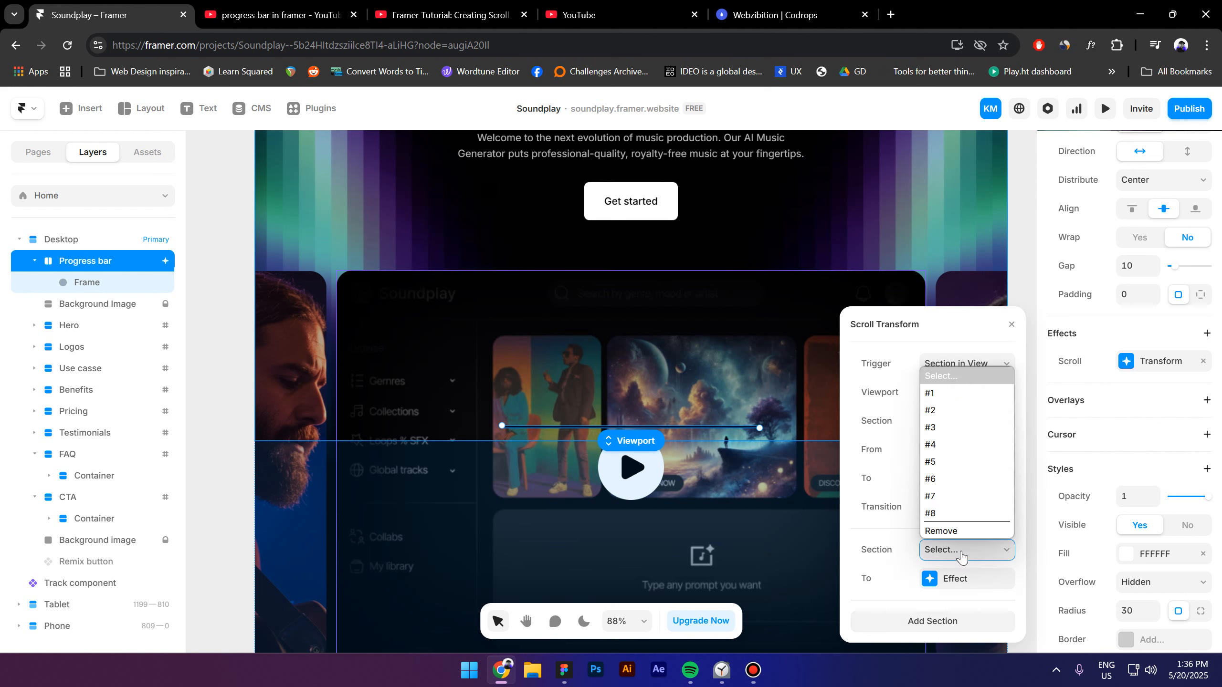
{"action": "left_click", "coordinate": [945, 517]}
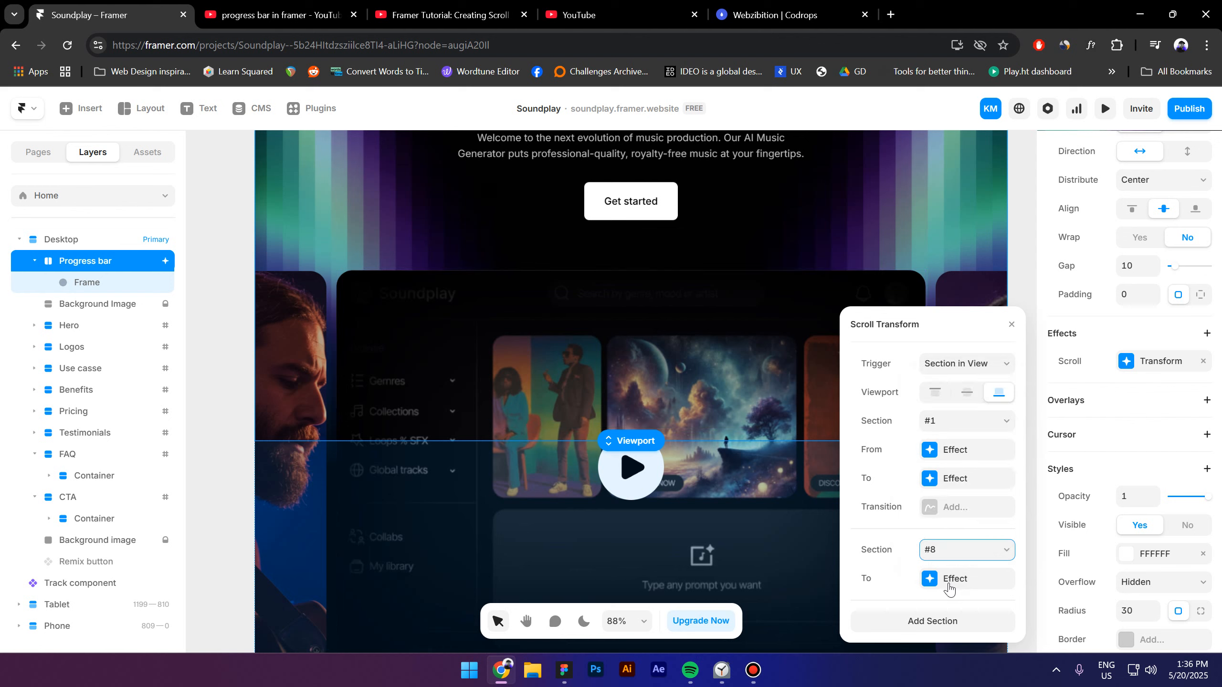
{"action": "left_click", "coordinate": [954, 579]}
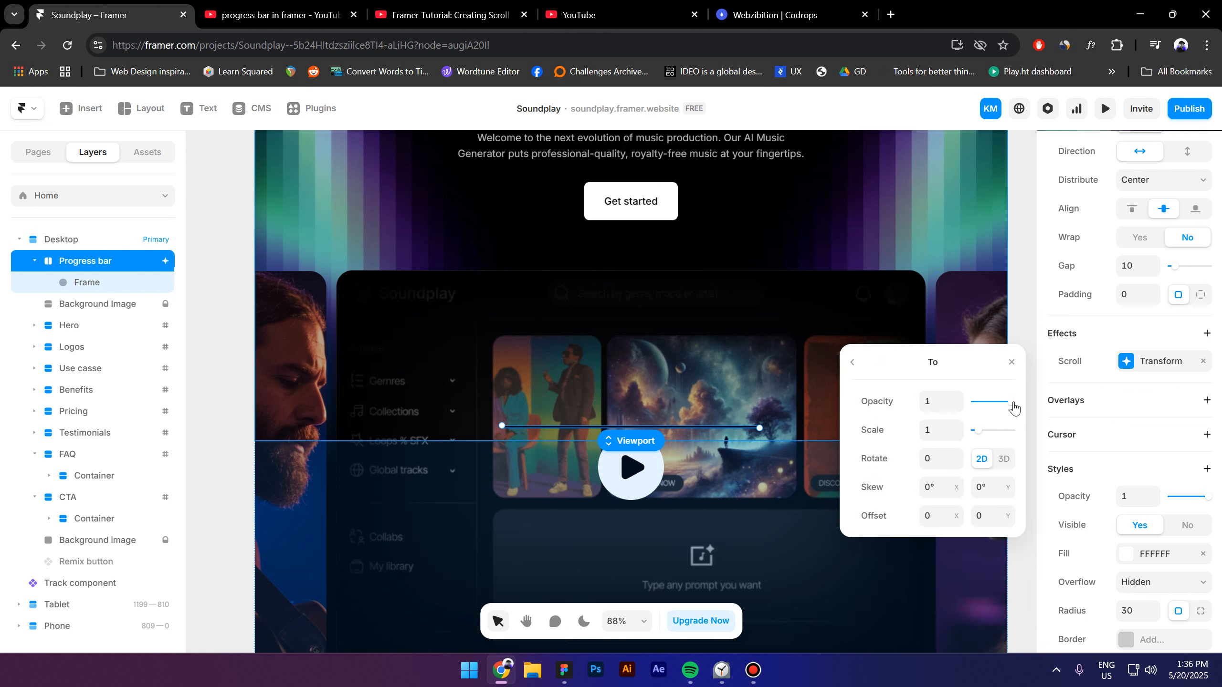
{"action": "left_click", "coordinate": [852, 362]}
{"action": "left_click", "coordinate": [1011, 324]}
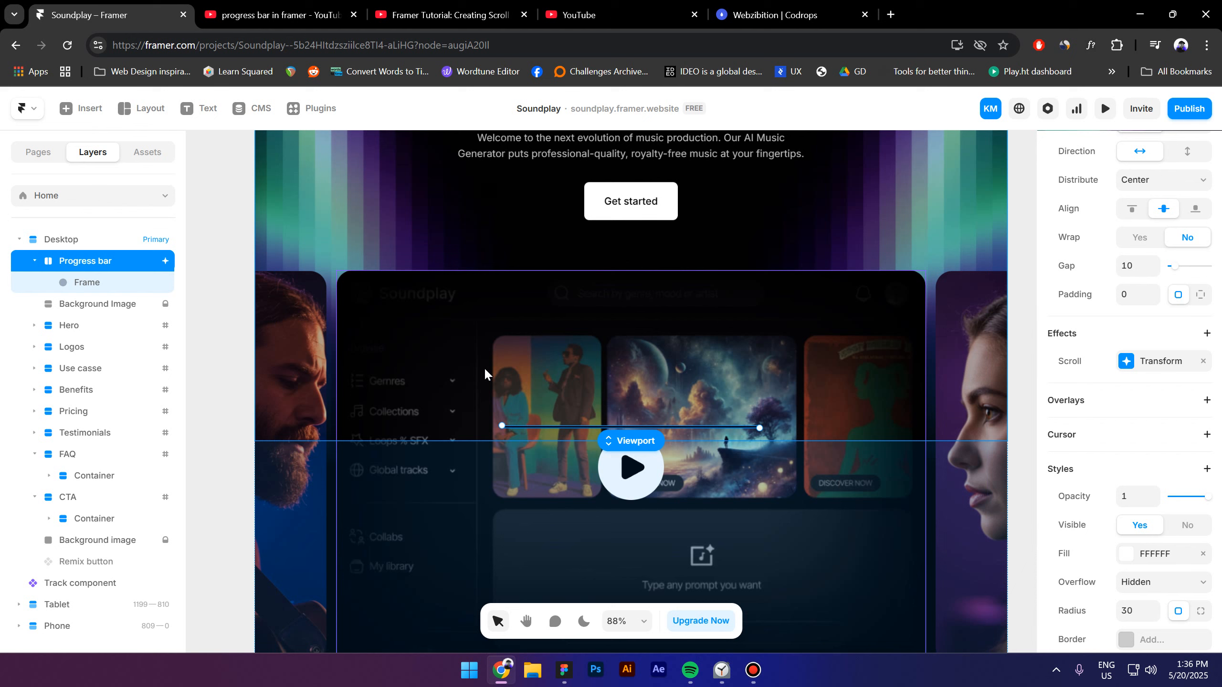
Add an on-scroll Scroll Transform to the bar's inner Frame, starting at opacity 1 and scale 1.
{"action": "left_click", "coordinate": [83, 283]}
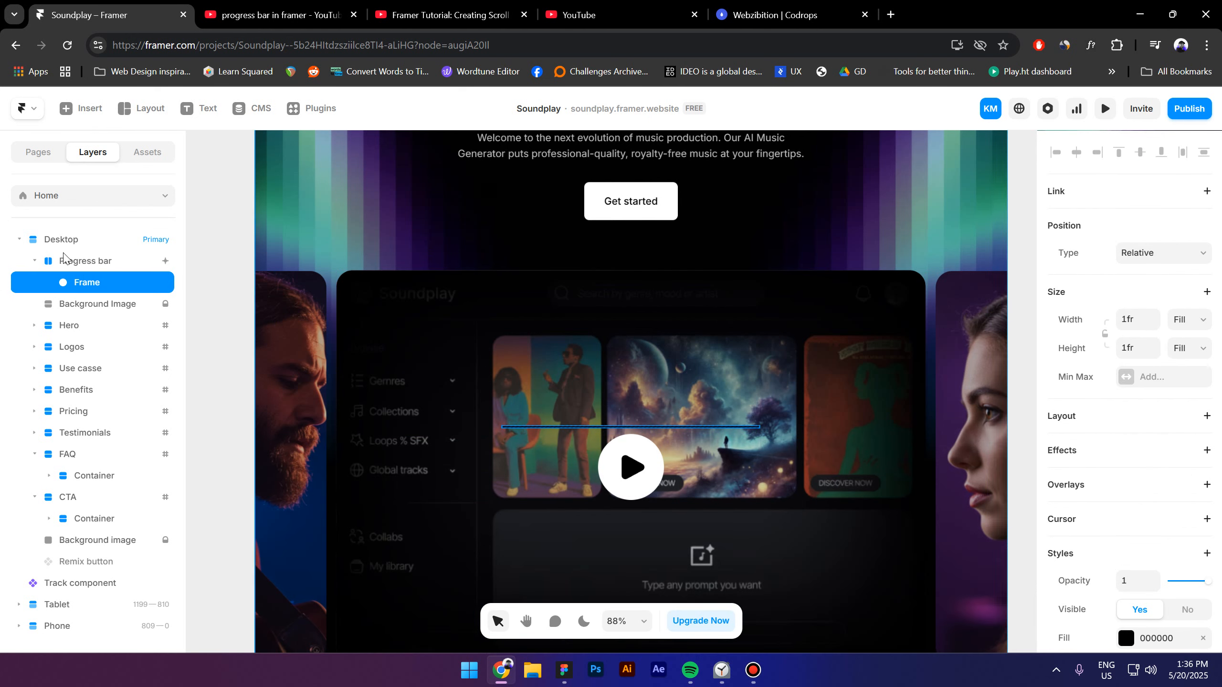
{"action": "left_click", "coordinate": [1078, 453]}
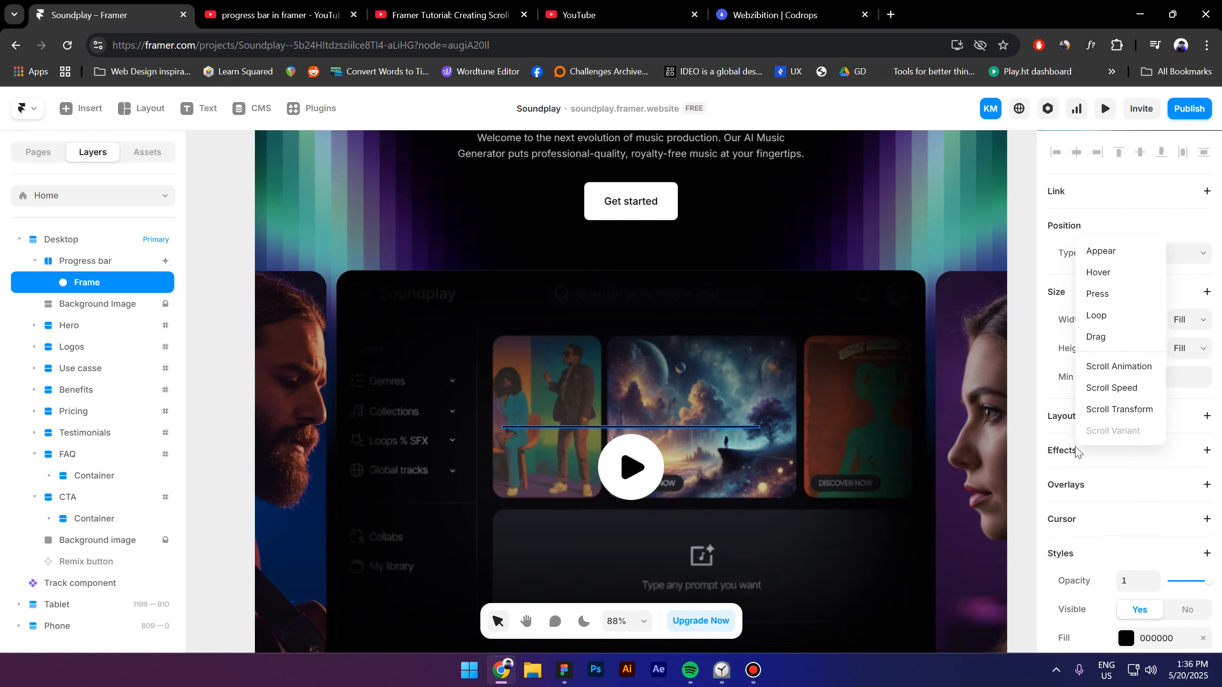
{"action": "left_click", "coordinate": [1119, 408]}
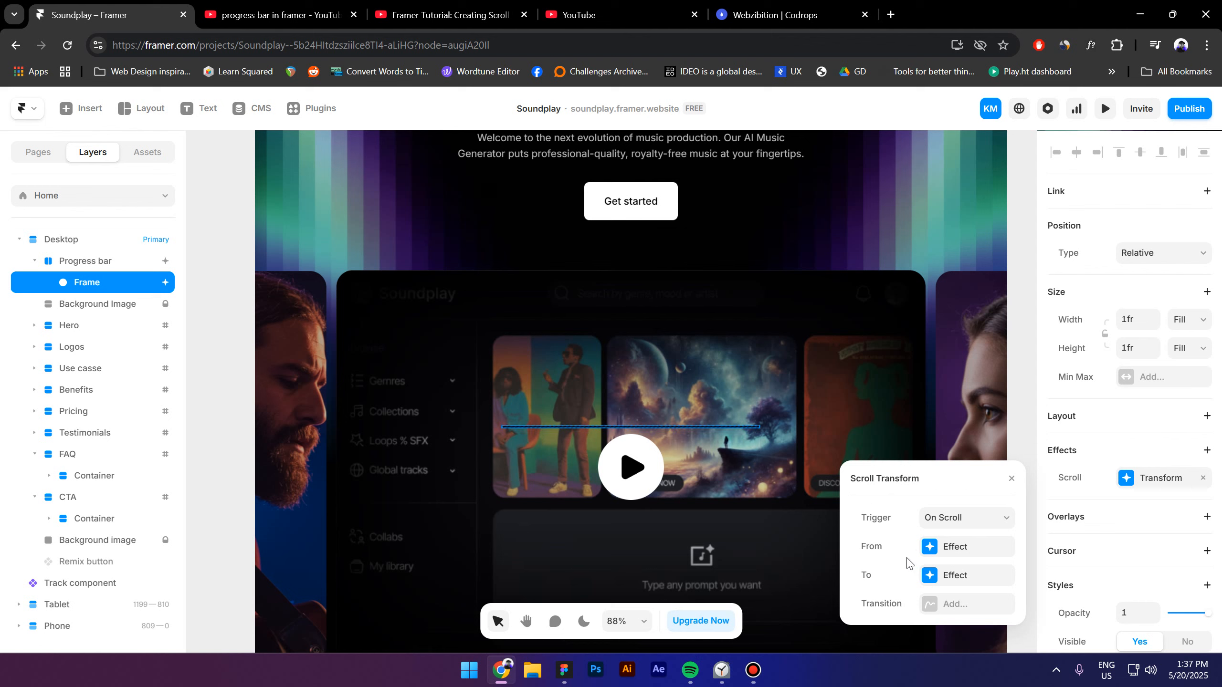
{"action": "left_click", "coordinate": [954, 548]}
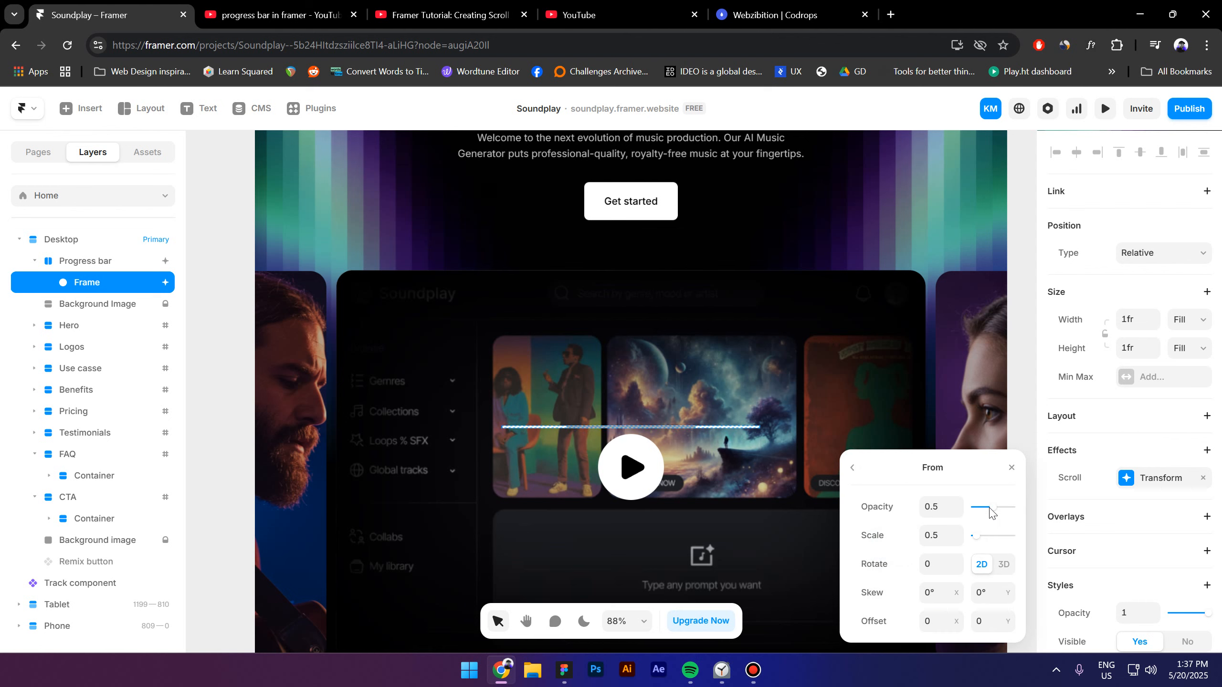
{"action": "left_click_drag", "start_coordinate": [990, 514], "coordinate": [1063, 509]}
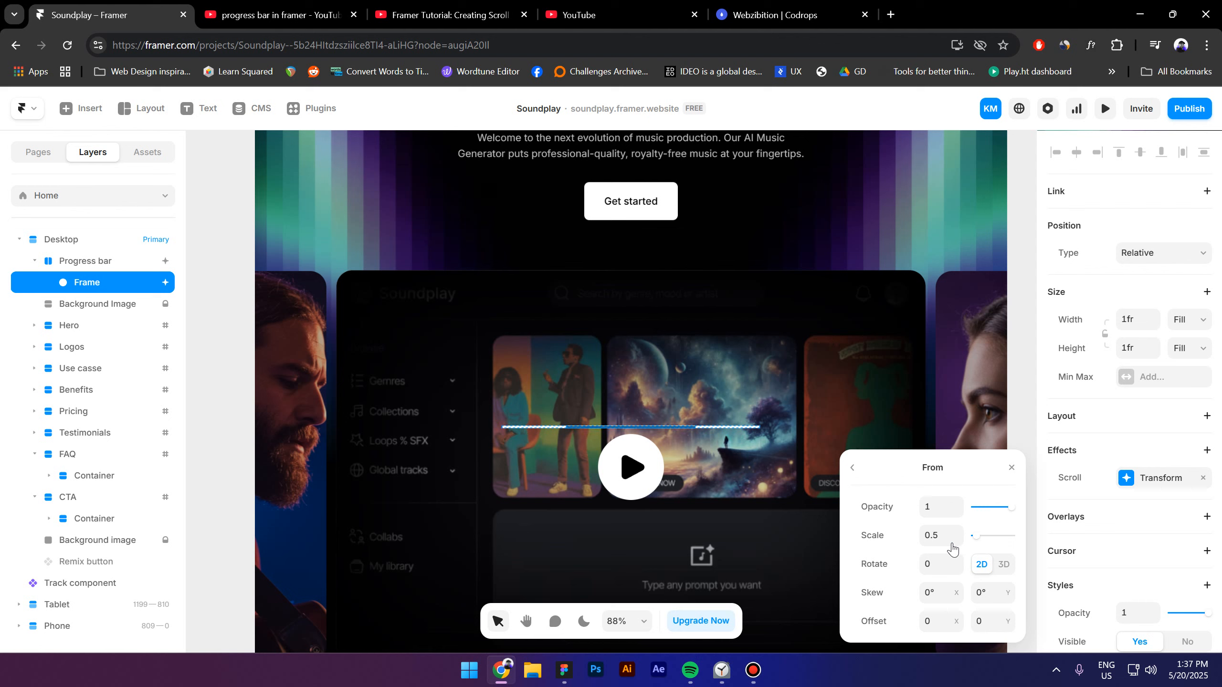
{"action": "left_click", "coordinate": [932, 539]}
Set the starting X offset of the inner Frame's Scroll Transform to -411 so it begins just outside the bar.
{"action": "left_click", "coordinate": [941, 625]}
{"action": "type", "text": "-30"}
{"action": "key", "text": "shift+Down"}
{"action": "key", "text": "shift+Down"}
{"action": "key", "text": "shift+Down"}
{"action": "key", "text": "shift+Down"}
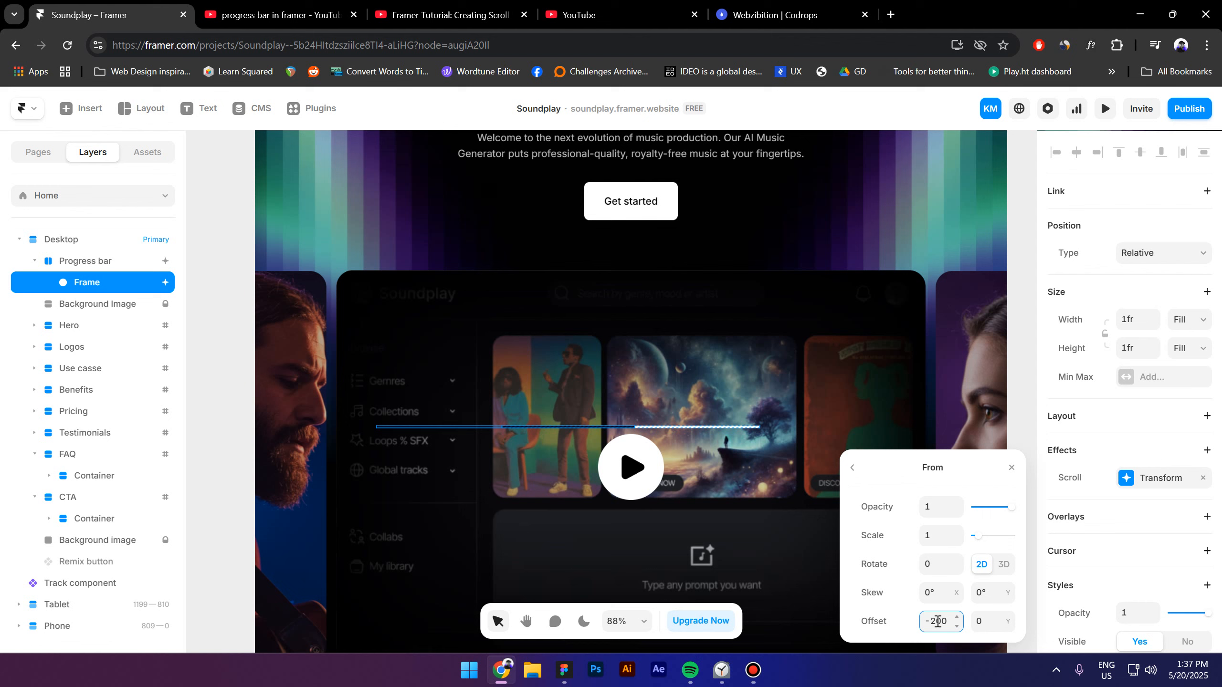
{"action": "key", "text": "shift+Down"}
{"action": "key", "text": "shift+Down"}
{"action": "key", "text": "shift+Down"}
{"action": "key", "text": "shift+Down"}
{"action": "key", "text": "shift+Down"}
{"action": "key", "text": "shift+Down"}
{"action": "key", "text": "shift+Down"}
{"action": "key", "text": "shift+Down"}
{"action": "key", "text": "shift+Down"}
{"action": "key", "text": "shift+Down"}
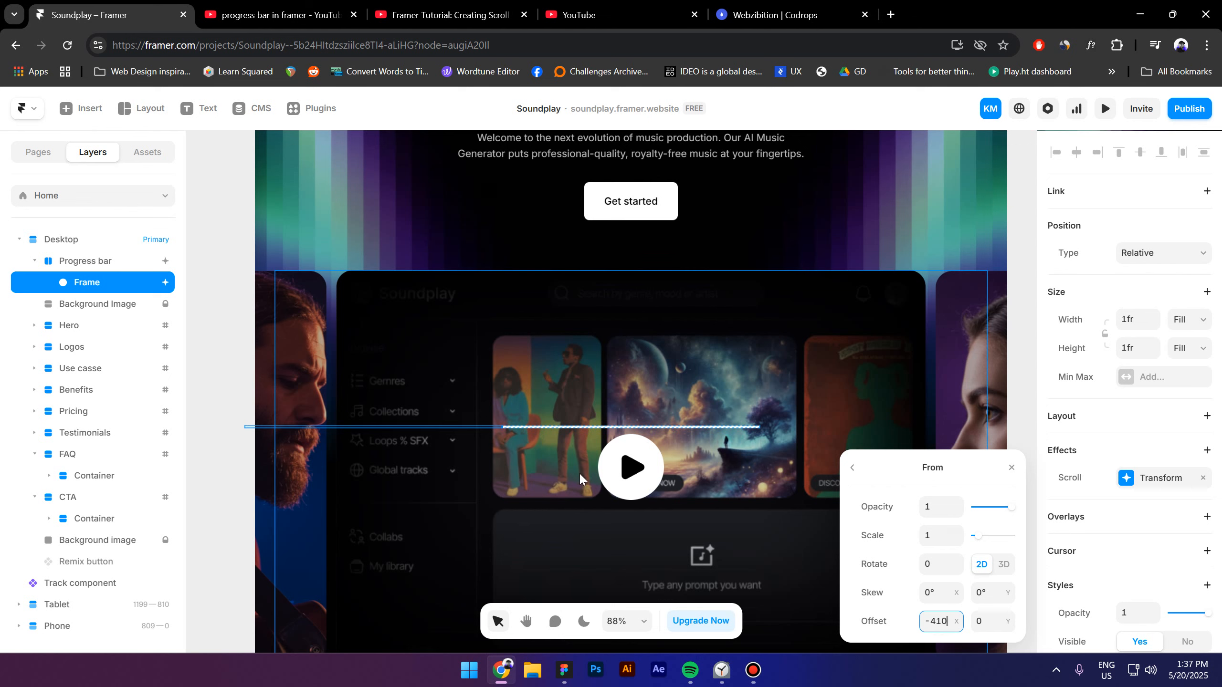
{"action": "scroll", "coordinate": [534, 429], "scroll_direction": "up", "scroll_amount": 5}
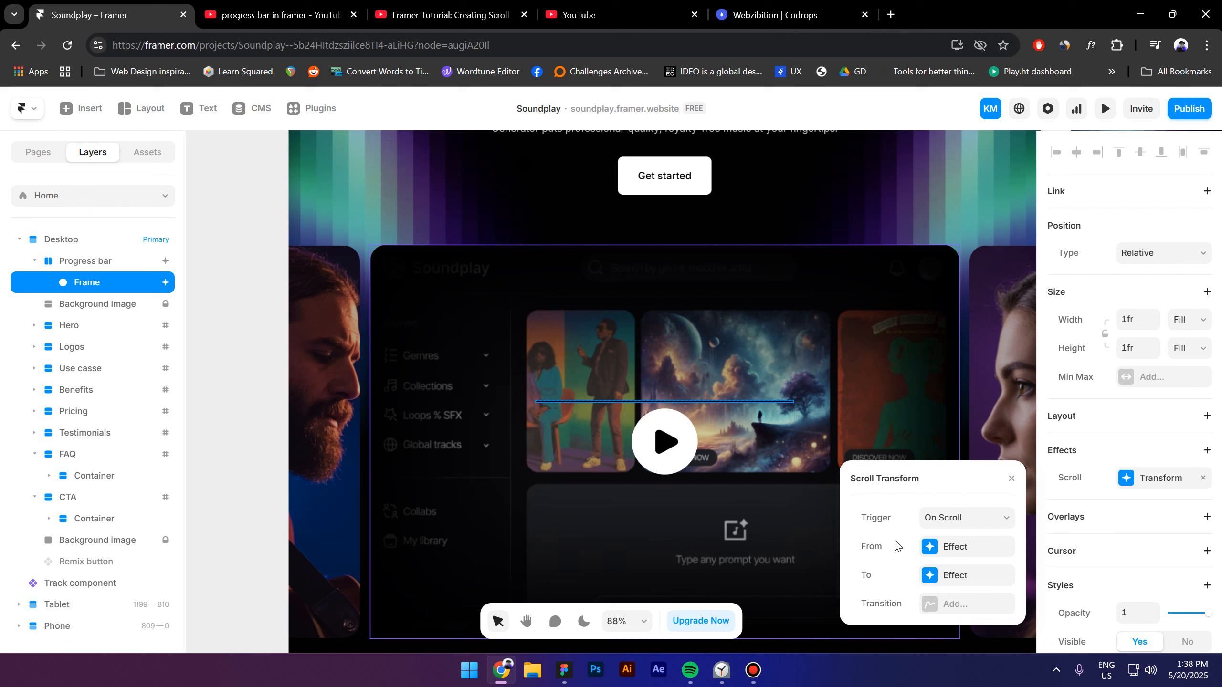
{"action": "scroll", "coordinate": [371, 326], "scroll_direction": "up", "scroll_amount": 1}
{"action": "scroll", "coordinate": [370, 325], "scroll_direction": "up", "scroll_amount": 5}
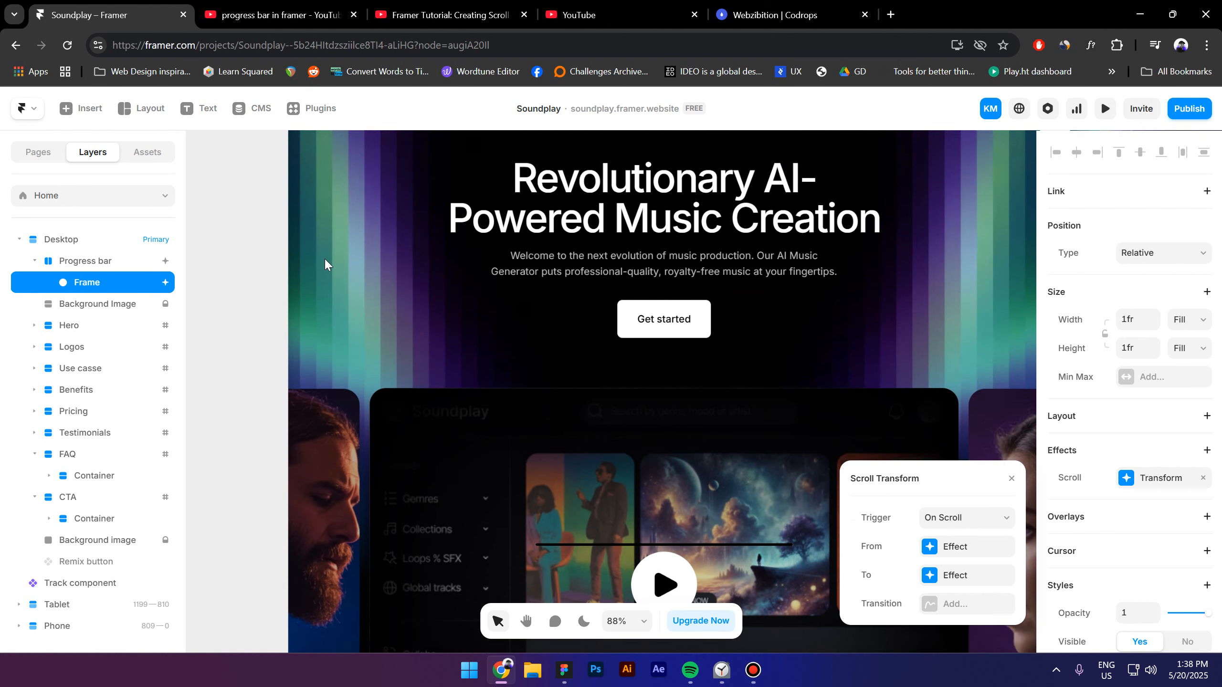
Preview the home page and scroll through it to check the progress bar's fill and its fading at both ends.
{"action": "key", "text": "ctrl+p"}
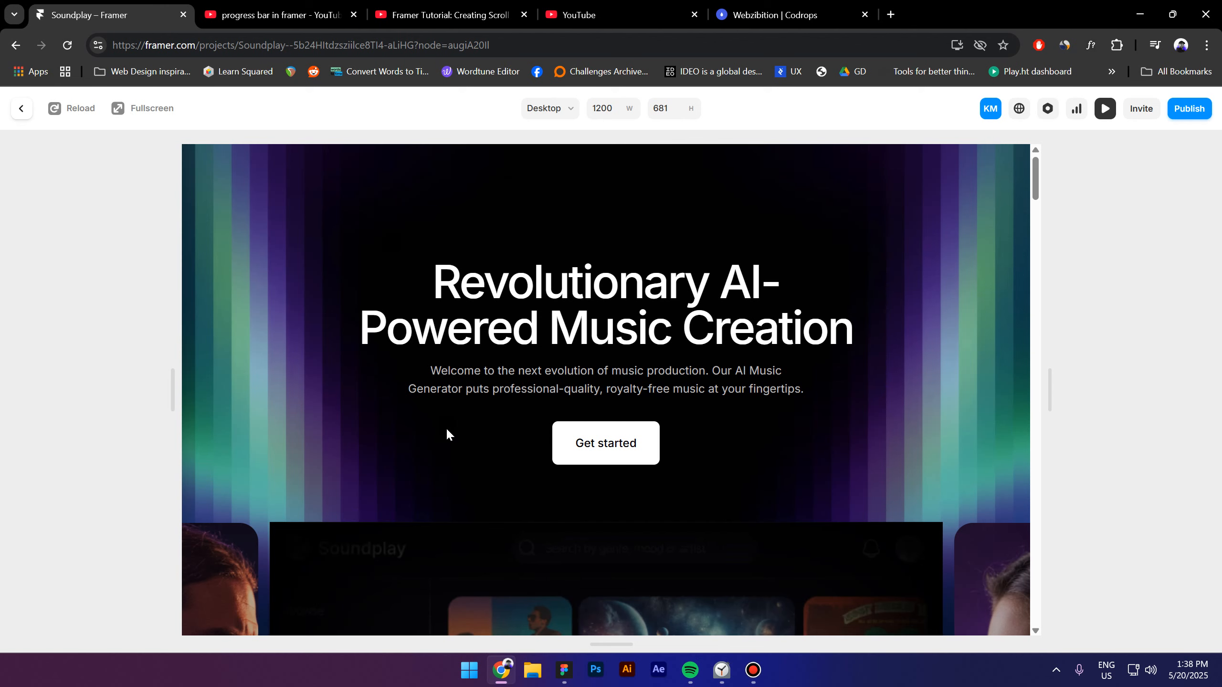
{"action": "scroll", "coordinate": [444, 393], "scroll_direction": "down", "scroll_amount": 6}
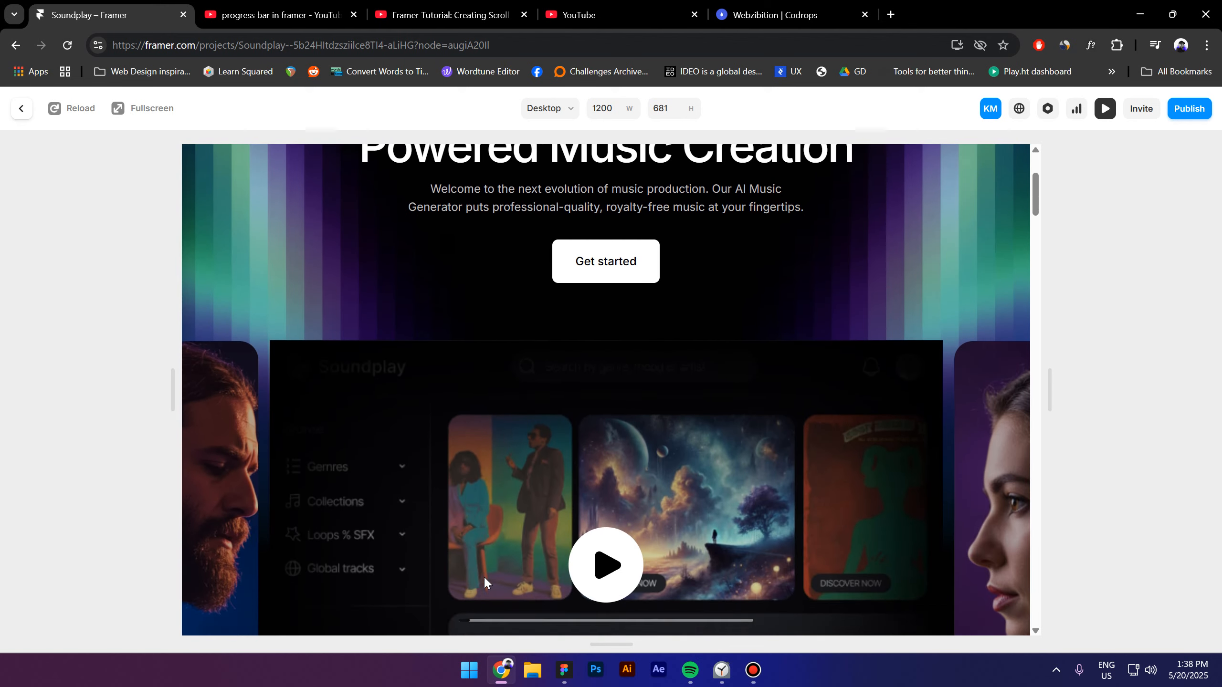
{"action": "scroll", "coordinate": [486, 557], "scroll_direction": "down", "scroll_amount": 10}
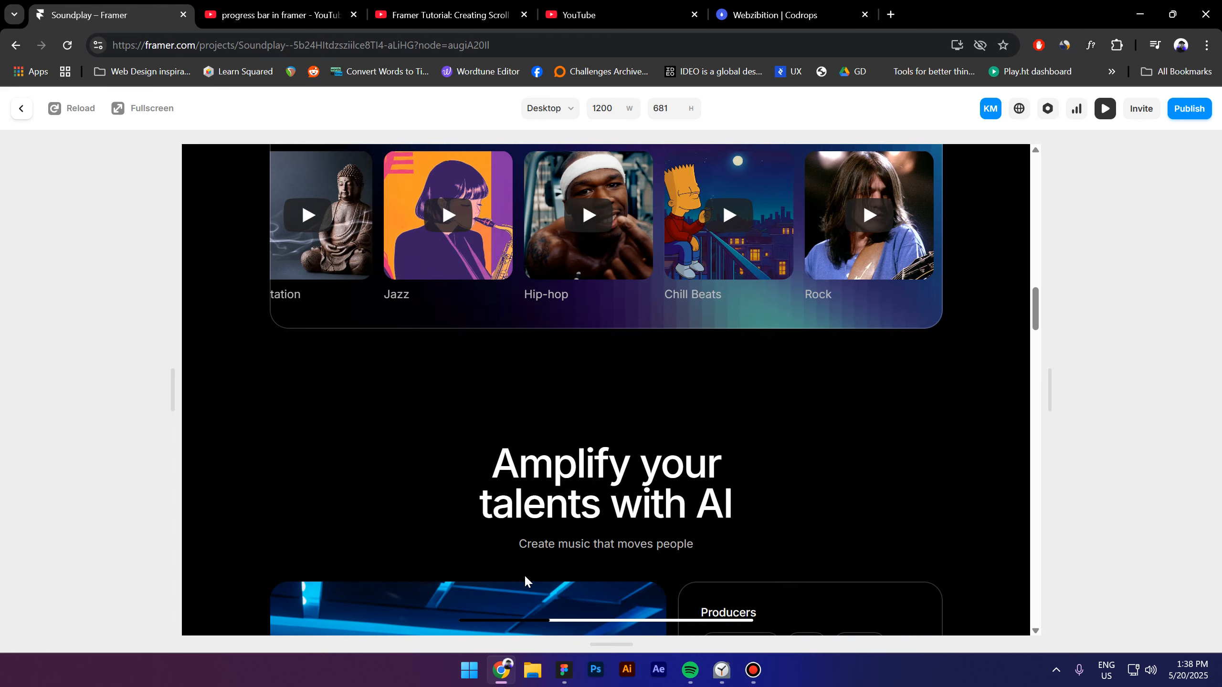
{"action": "scroll", "coordinate": [523, 573], "scroll_direction": "down", "scroll_amount": 12}
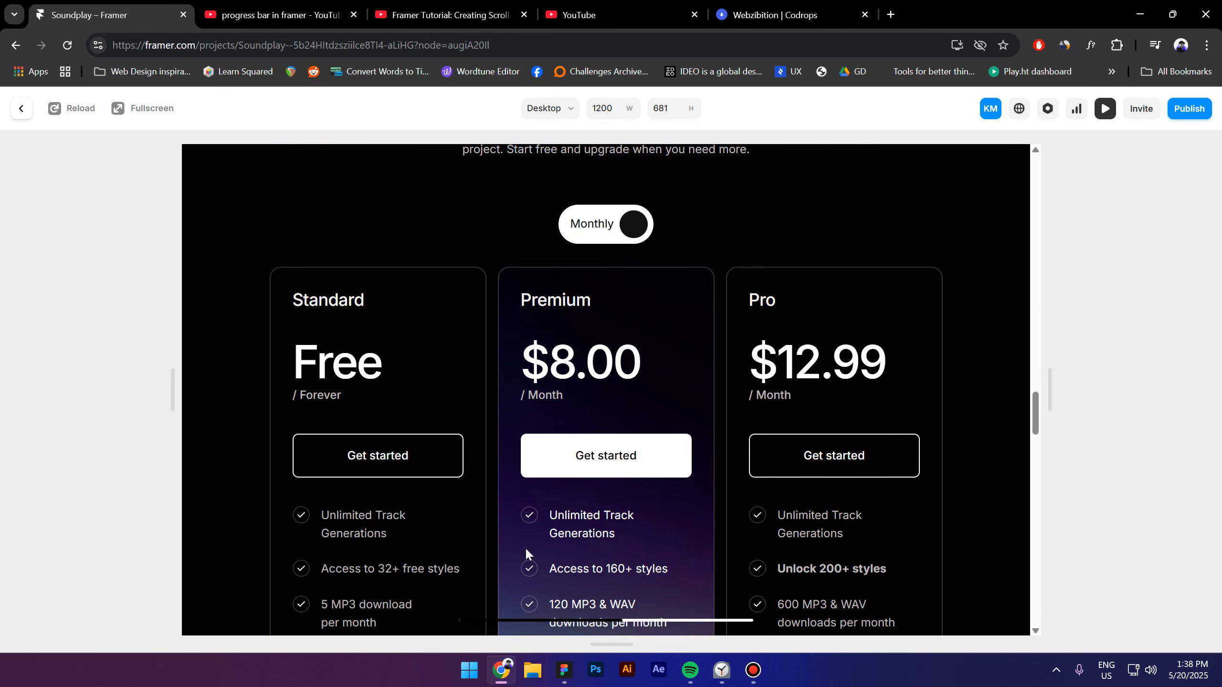
{"action": "scroll", "coordinate": [527, 546], "scroll_direction": "down", "scroll_amount": 12}
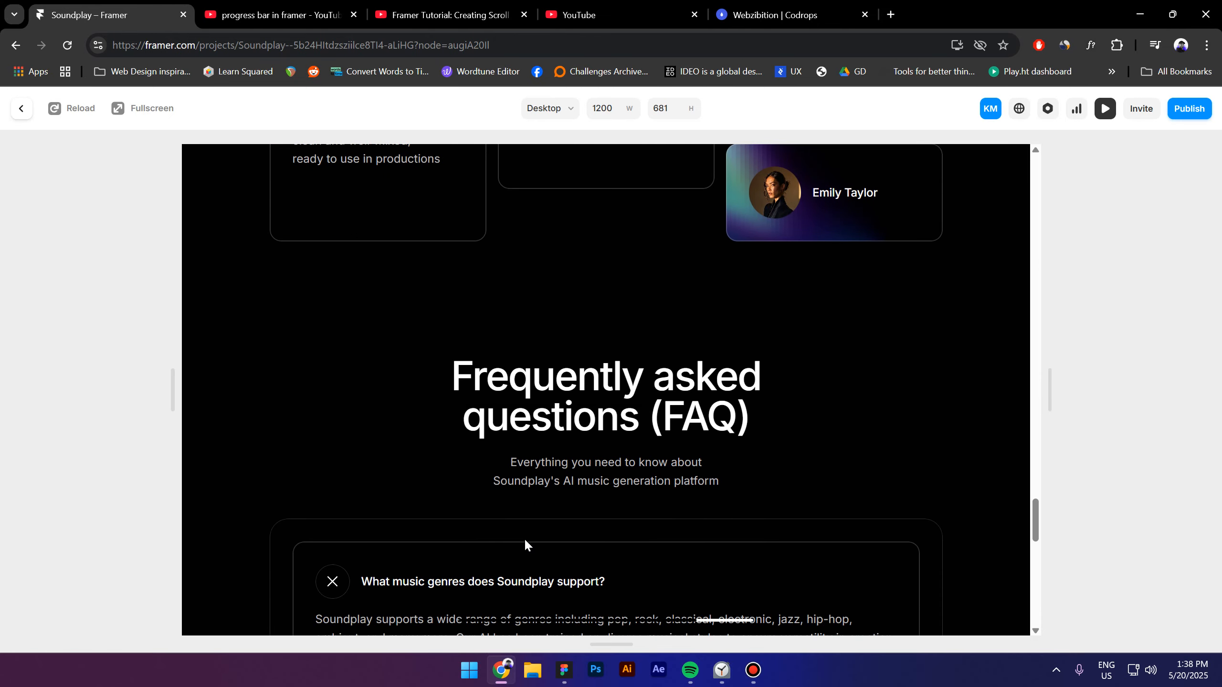
{"action": "scroll", "coordinate": [518, 530], "scroll_direction": "down", "scroll_amount": 8}
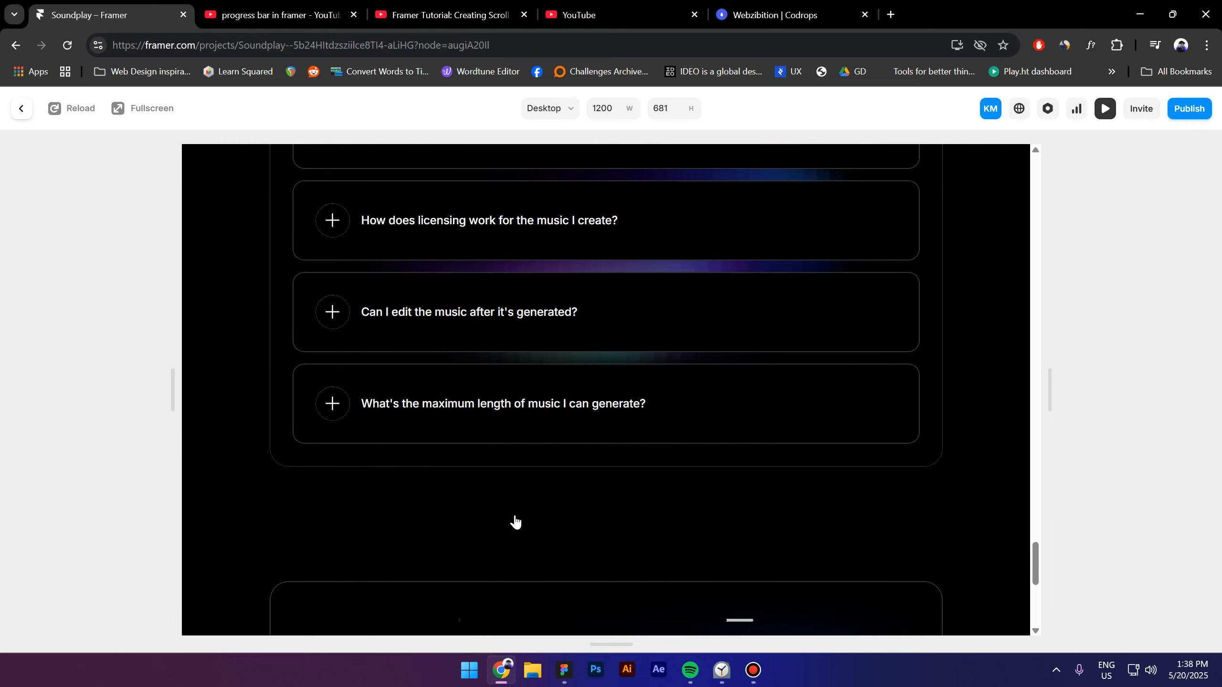
{"action": "scroll", "coordinate": [514, 518], "scroll_direction": "down", "scroll_amount": 2}
{"action": "scroll", "coordinate": [632, 552], "scroll_direction": "down", "scroll_amount": 3}
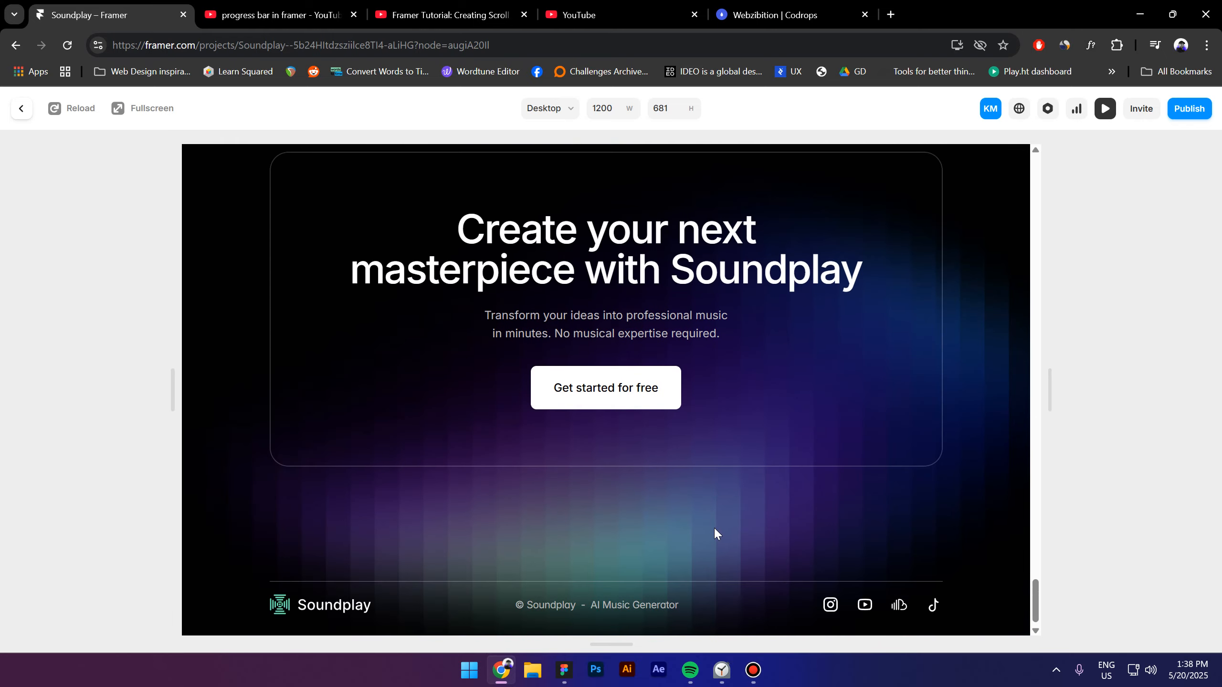
{"action": "scroll", "coordinate": [710, 533], "scroll_direction": "up", "scroll_amount": 20}
{"action": "scroll", "coordinate": [638, 575], "scroll_direction": "up", "scroll_amount": 15}
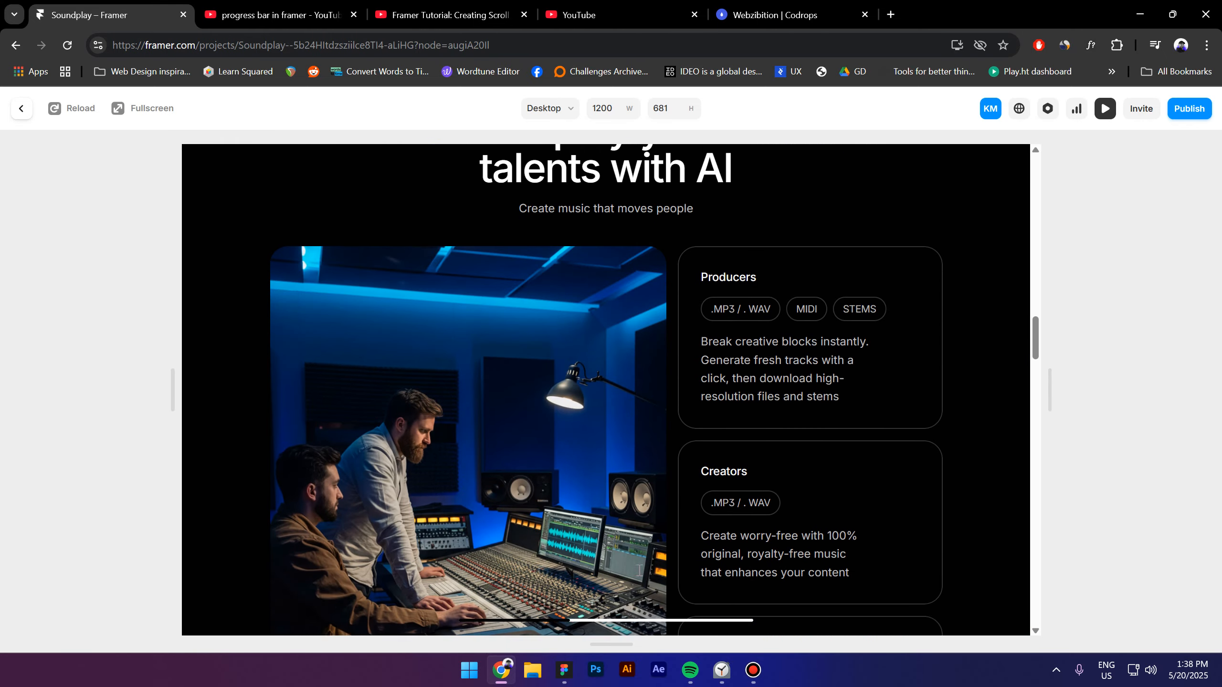
{"action": "scroll", "coordinate": [629, 540], "scroll_direction": "up", "scroll_amount": 6}
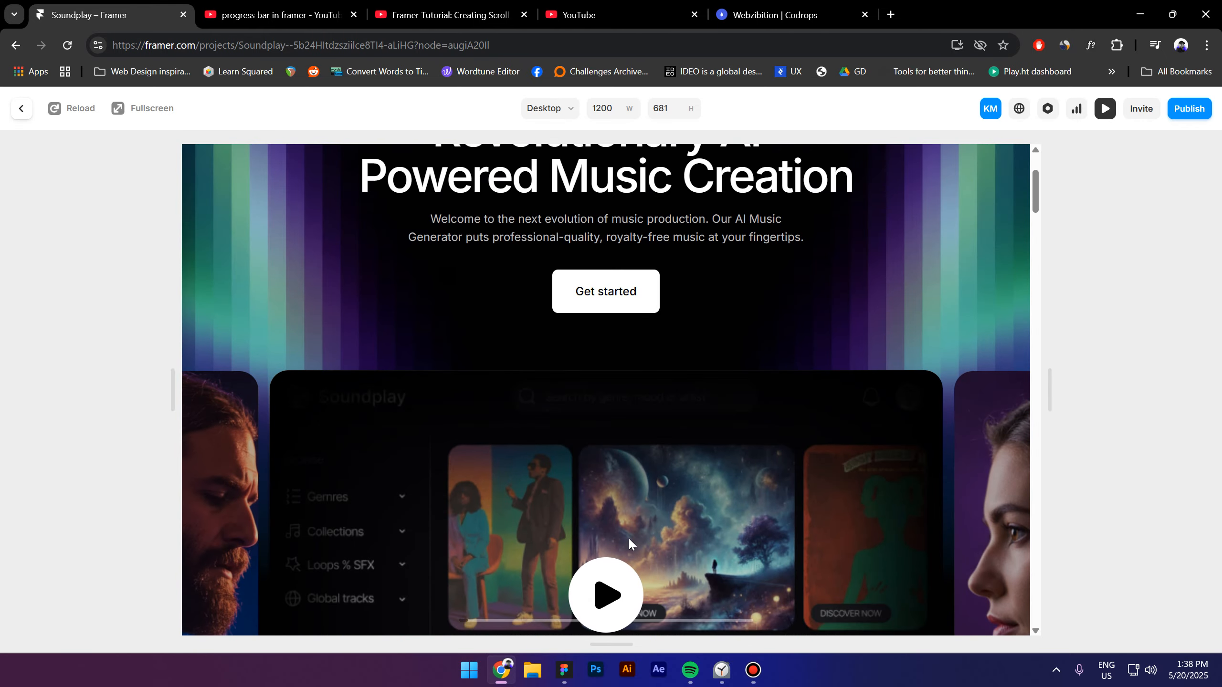